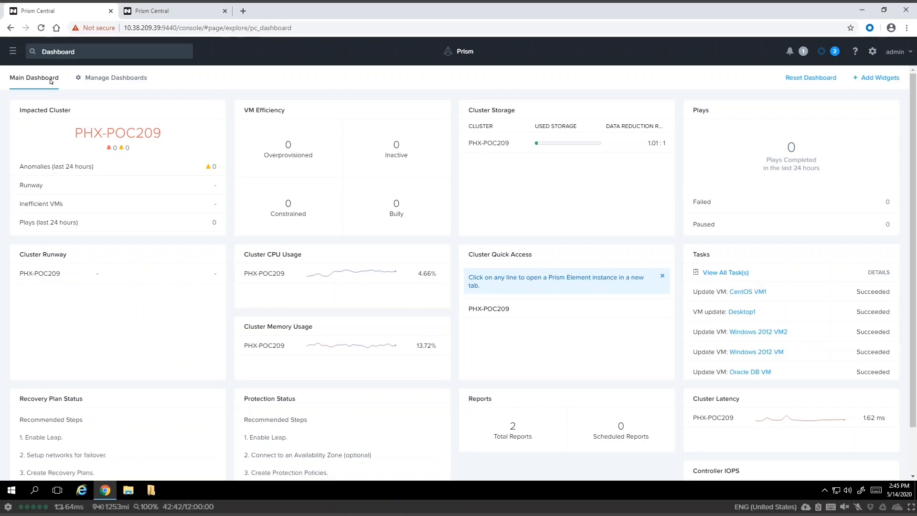
# Check the two values of DR_Categories on the Categories page, then go to the VMs list.
pyautogui.click(13, 51)
pyautogui.moveTo(69, 154)
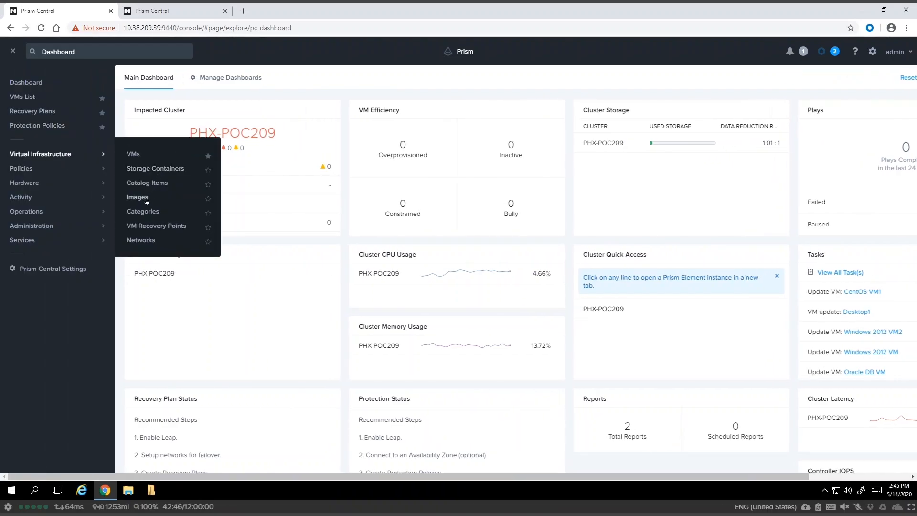
pyautogui.click(140, 215)
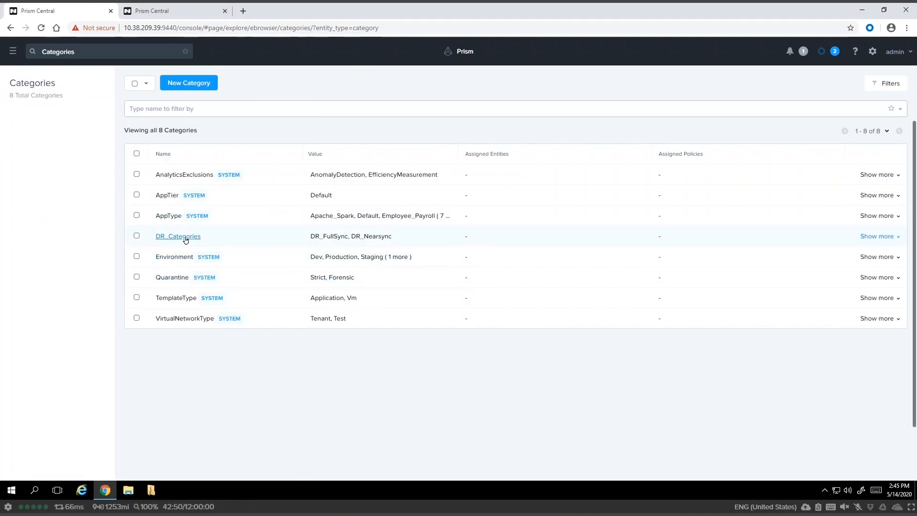
pyautogui.click(187, 239)
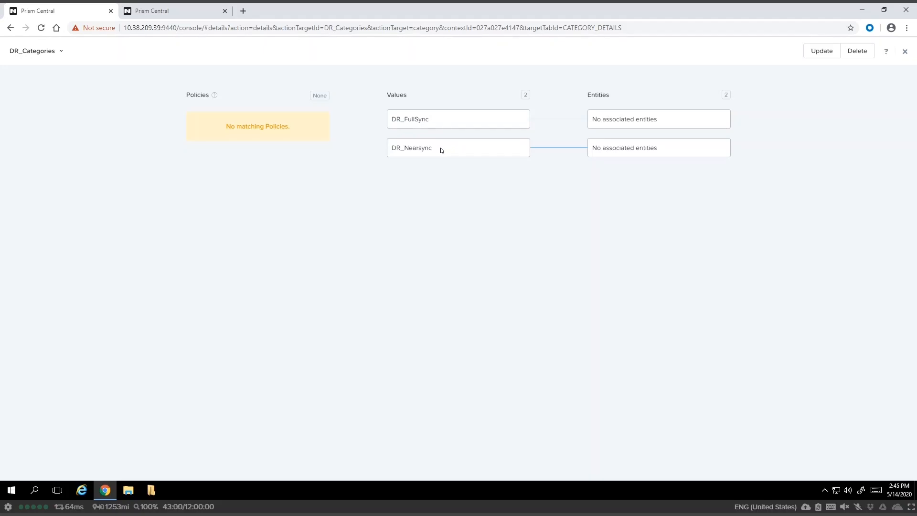
pyautogui.click(904, 51)
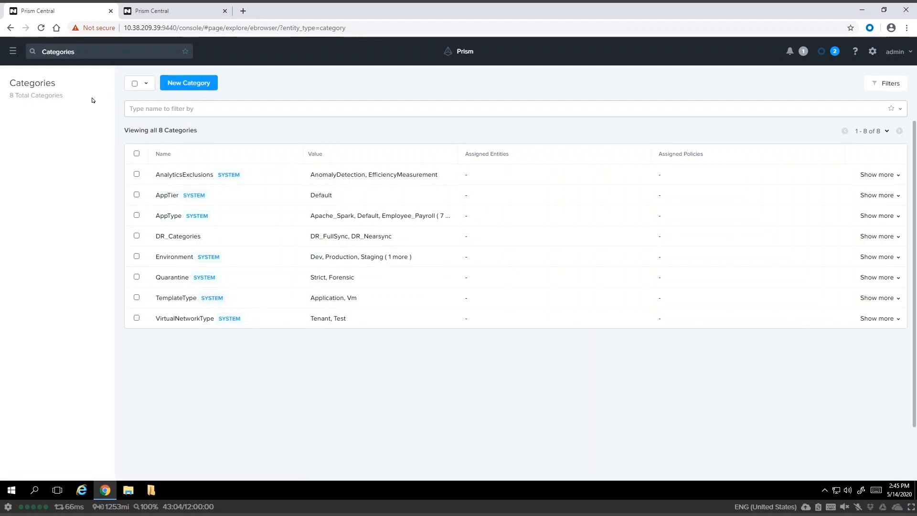
pyautogui.click(13, 51)
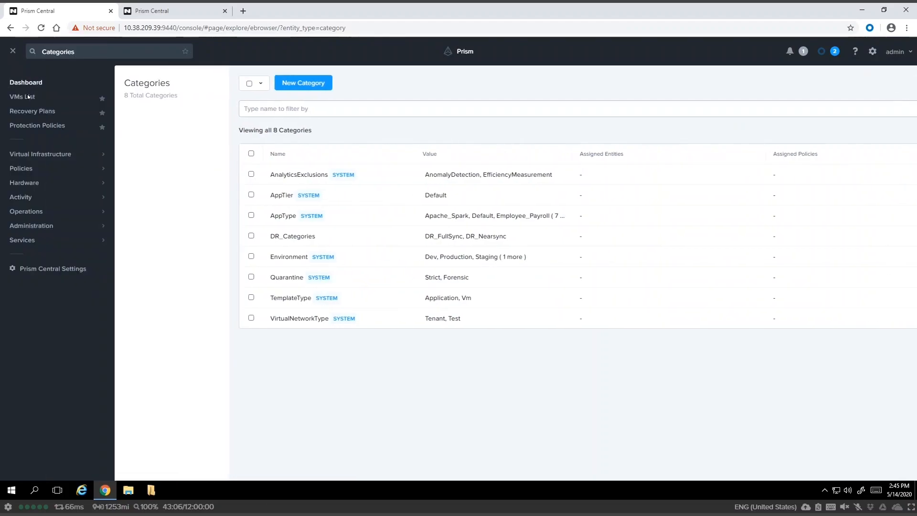
pyautogui.click(27, 96)
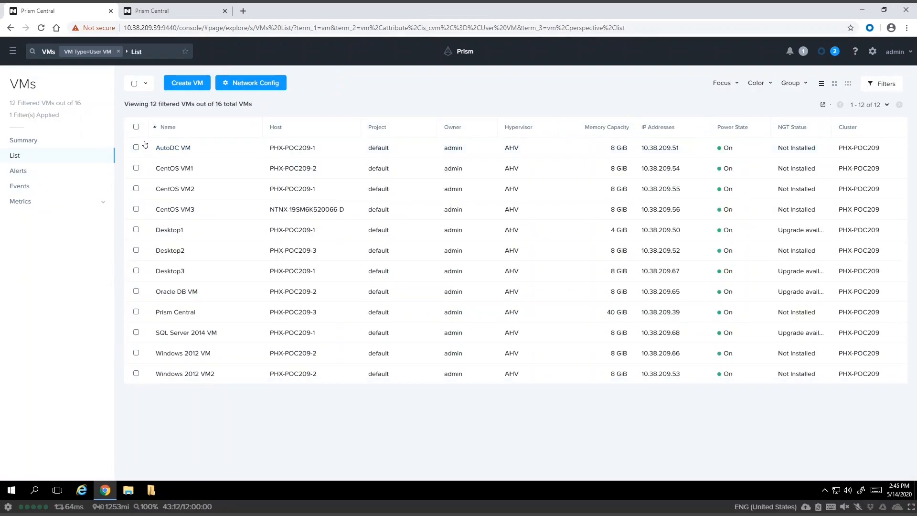
# Select all VMs except AutoDC VM and Prism Central, and save DR_Categories: DR_Nearsync on them.
pyautogui.click(136, 127)
pyautogui.click(136, 148)
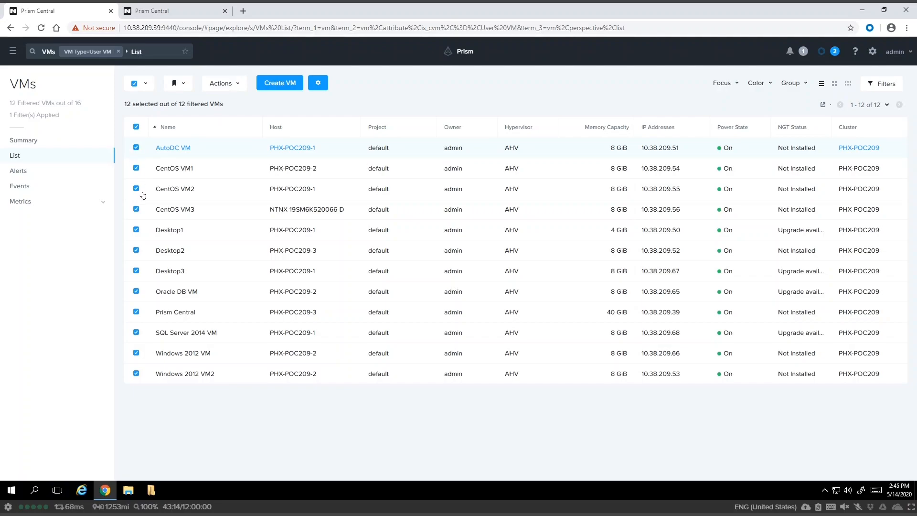
pyautogui.click(136, 312)
pyautogui.click(230, 88)
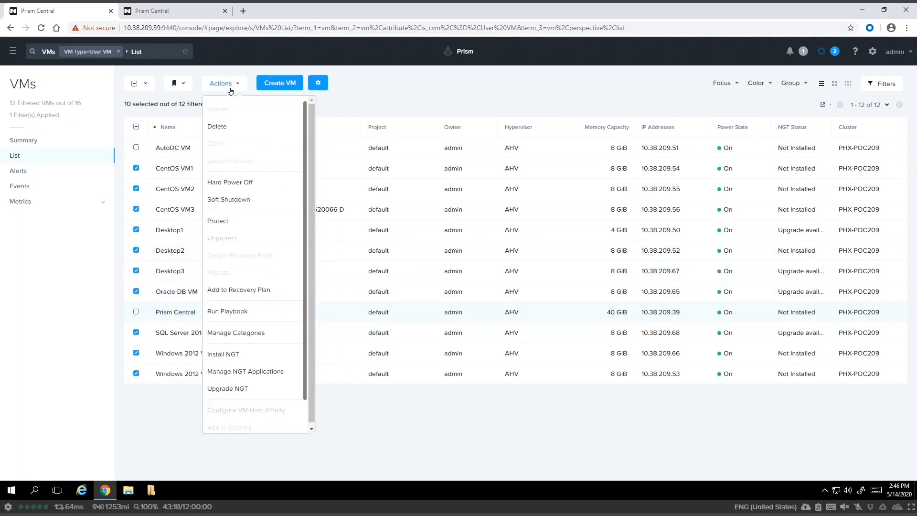
pyautogui.click(245, 334)
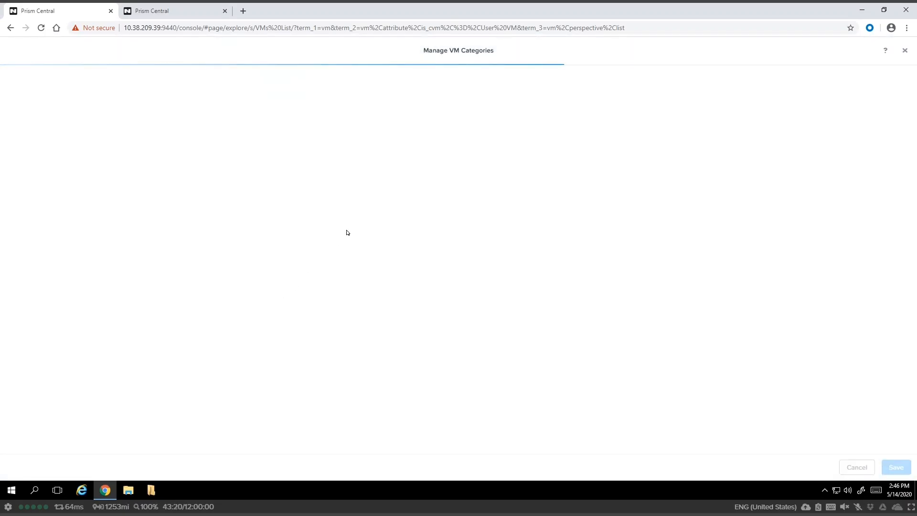
pyautogui.click(308, 168)
pyautogui.write('dr')
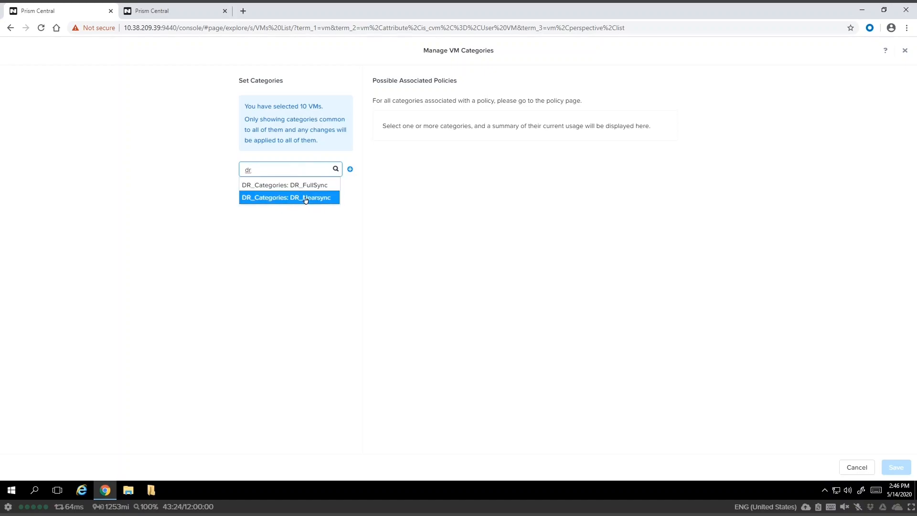
pyautogui.click(306, 199)
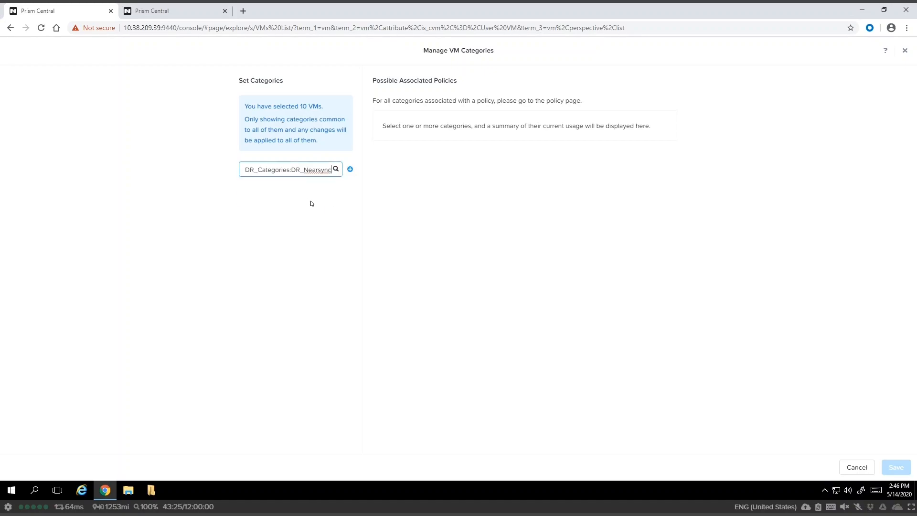
pyautogui.click(349, 169)
pyautogui.click(891, 461)
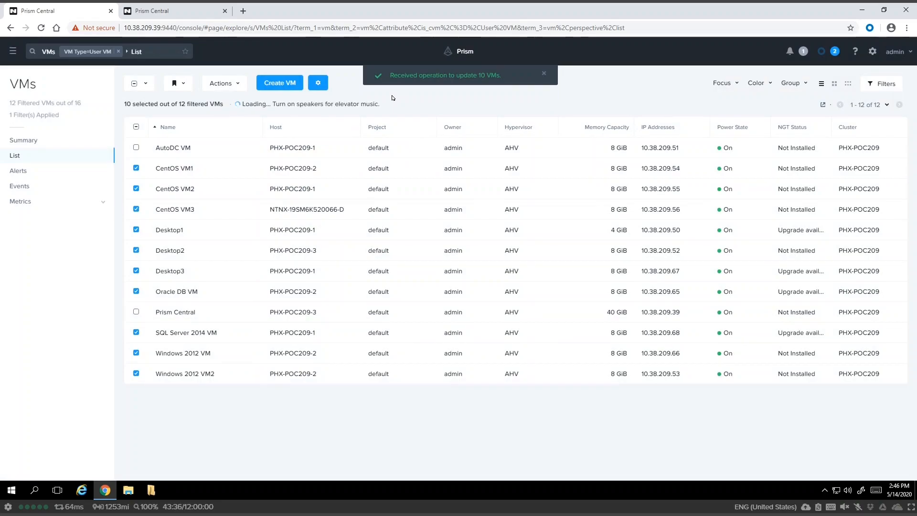
pyautogui.click(13, 51)
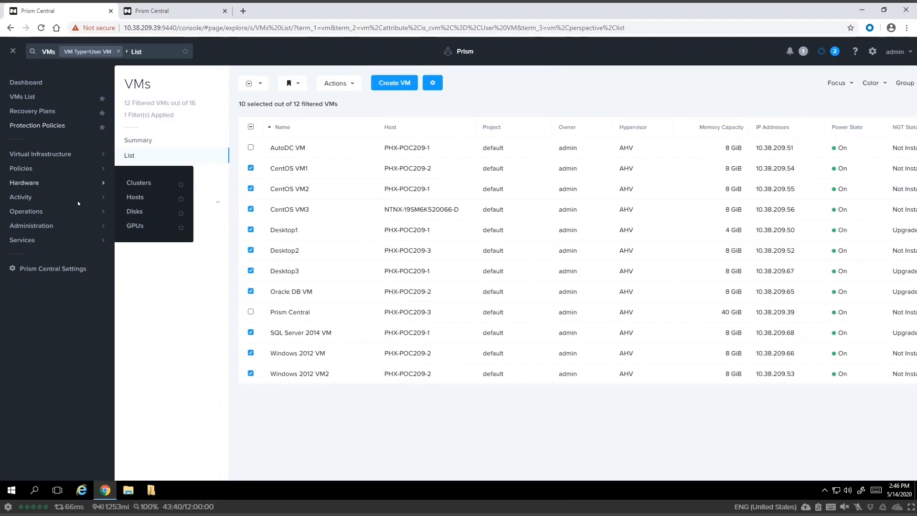
# Go to Administration > Availability Zones, glance at the other Prism Central, then return to the first.
pyautogui.moveTo(66, 227)
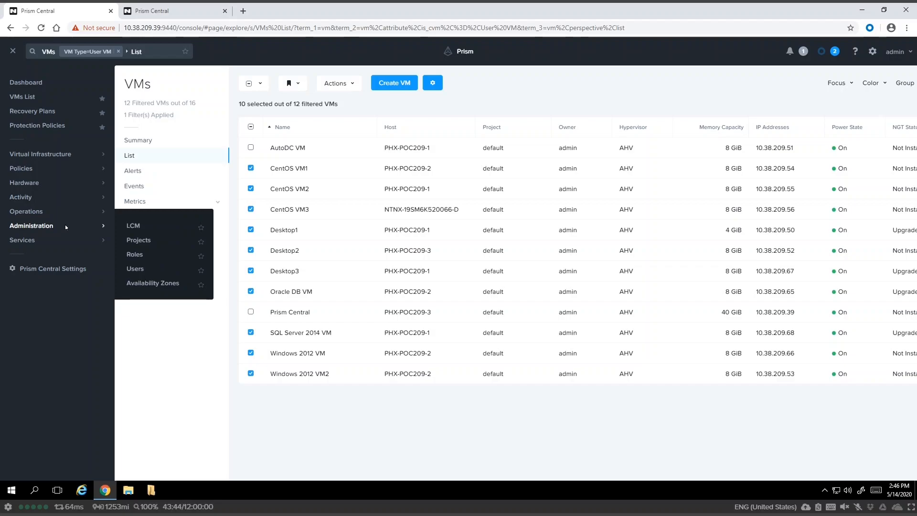
pyautogui.moveTo(103, 240)
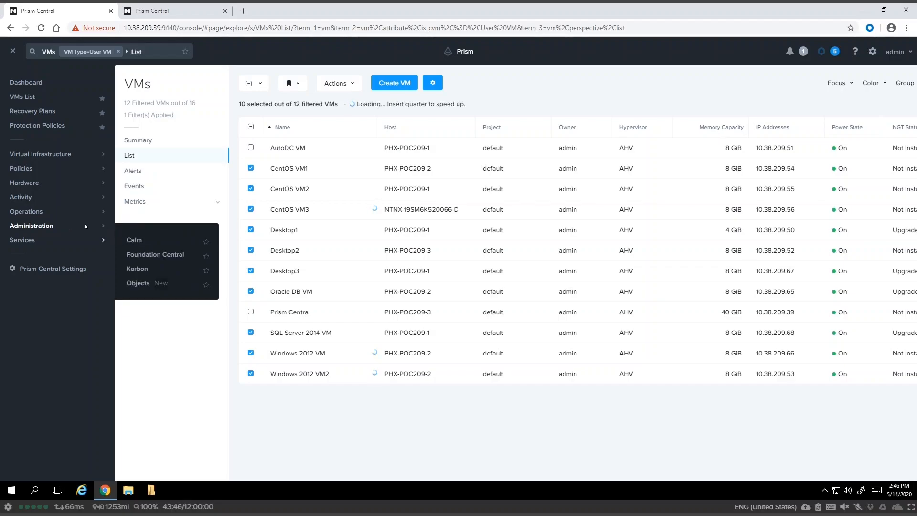
pyautogui.moveTo(25, 226)
pyautogui.click(139, 284)
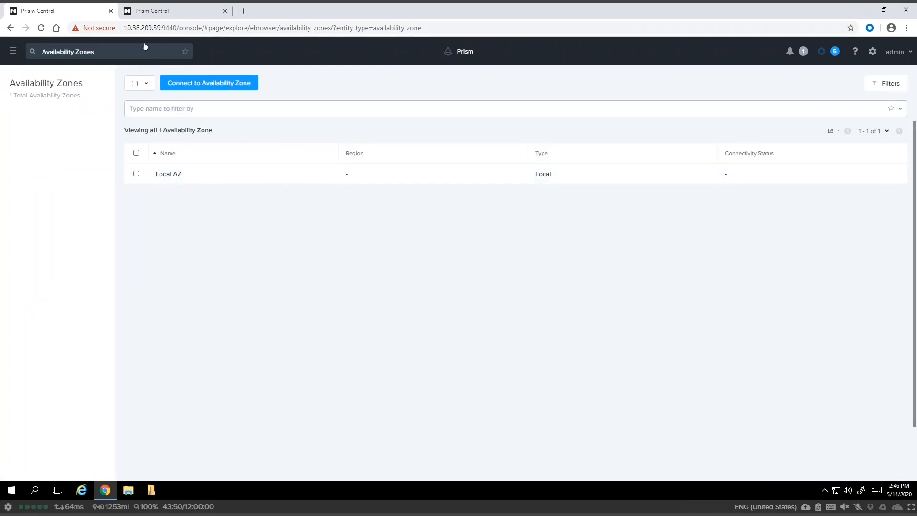
pyautogui.click(154, 13)
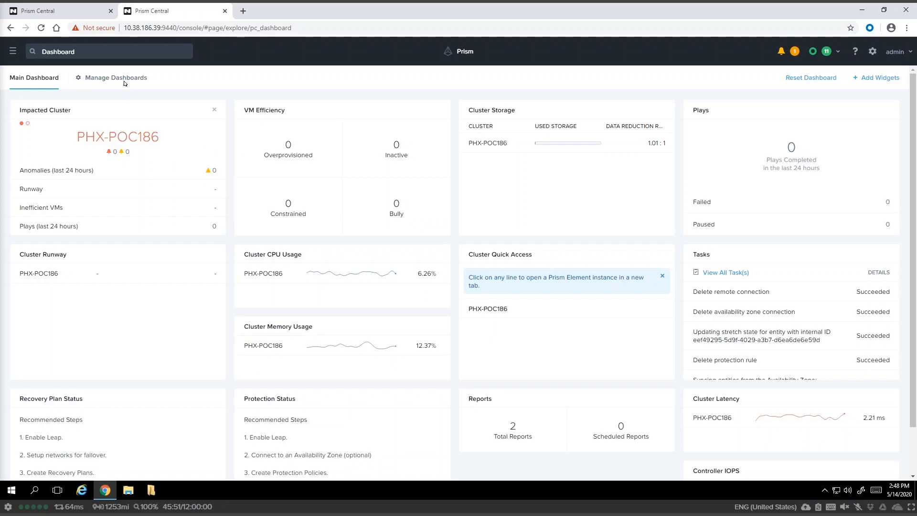
pyautogui.click(74, 15)
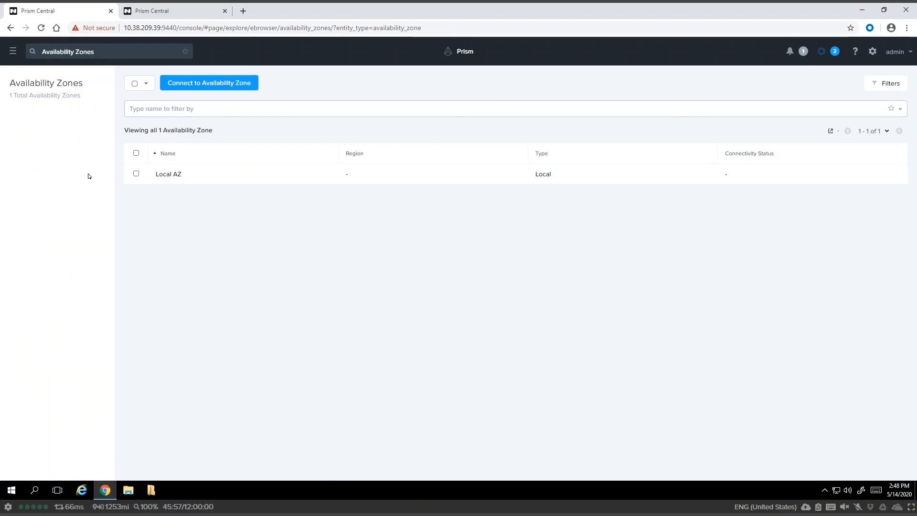
# Start a new availability zone connection with Physical Location as the zone type.
pyautogui.click(211, 82)
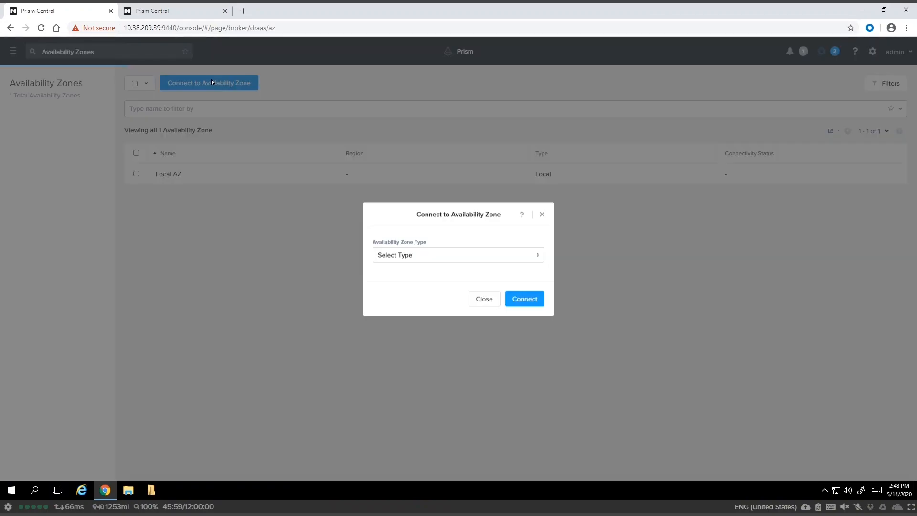
pyautogui.click(444, 254)
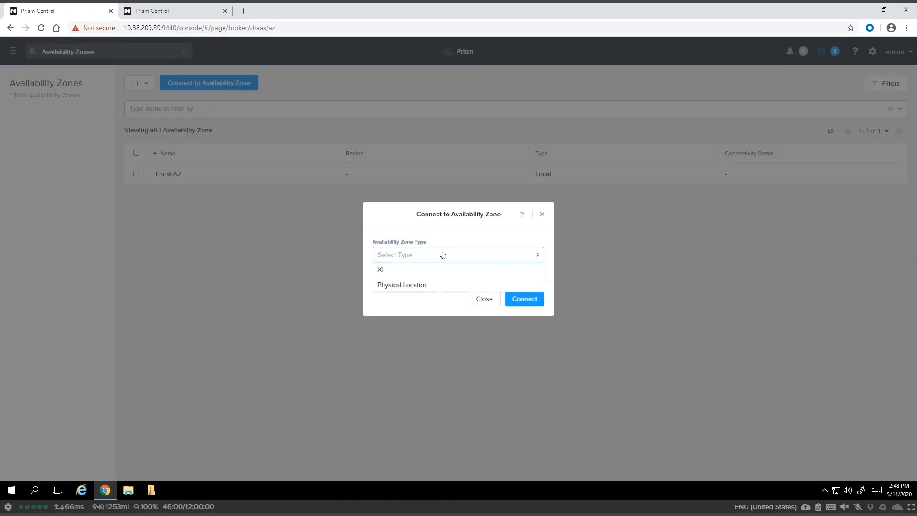
pyautogui.click(418, 288)
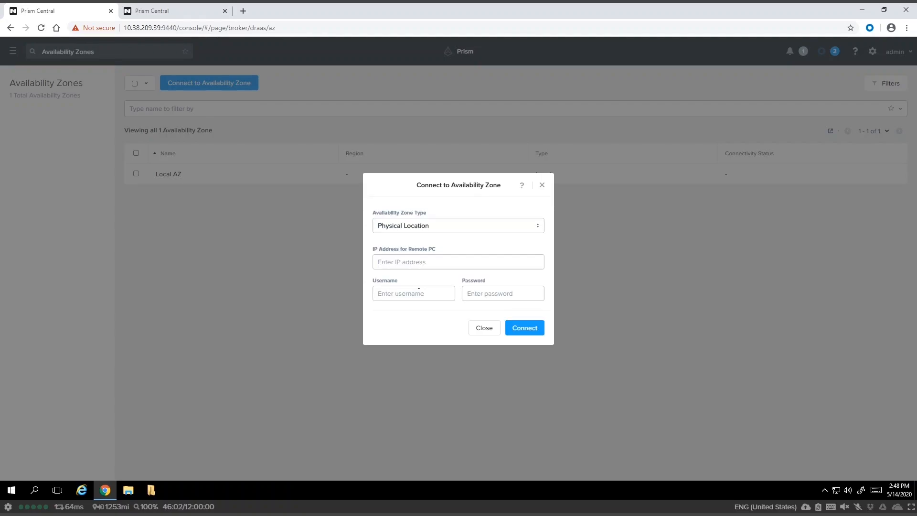
pyautogui.click(434, 228)
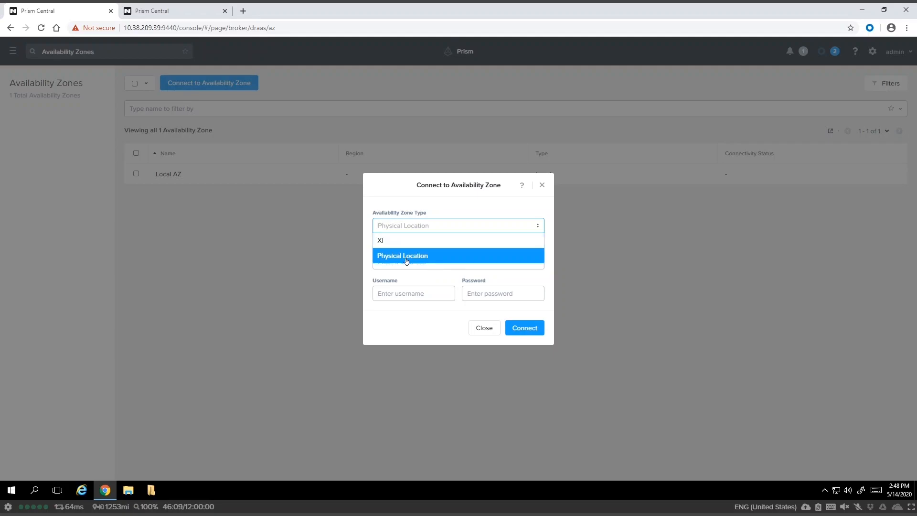
pyautogui.click(405, 257)
# Enter remote Prism Central 10.38.186.39 with the admin username and its password, and connect.
pyautogui.click(429, 261)
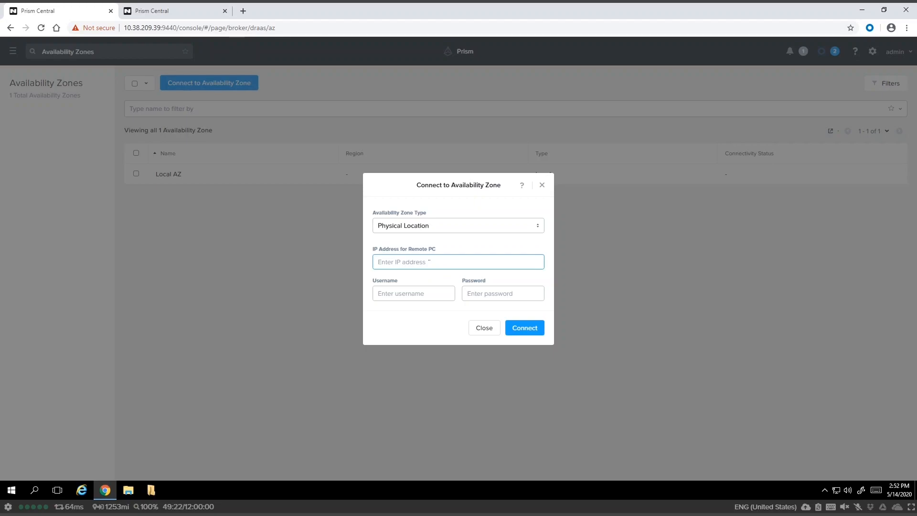
pyautogui.write('10.38.186.39')
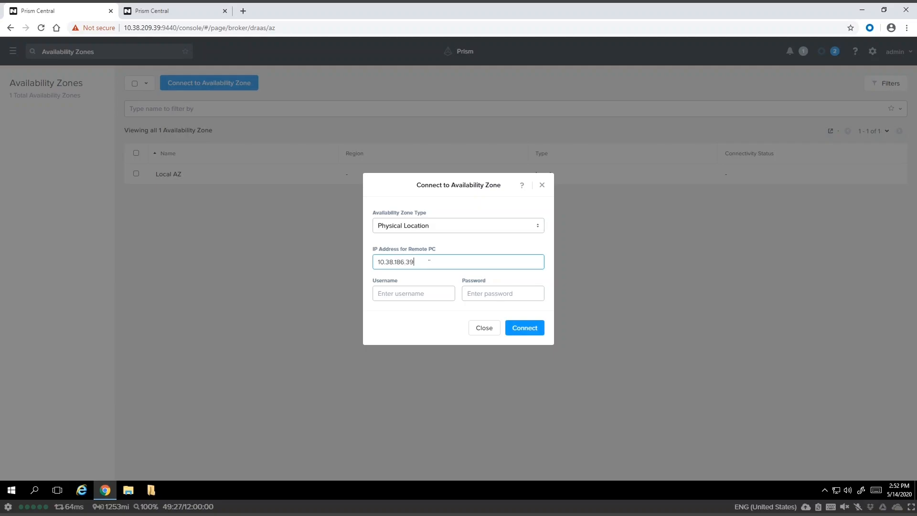
pyautogui.press('Tab')
pyautogui.write('admin')
pyautogui.press('Tab')
pyautogui.write('n•••••••••')
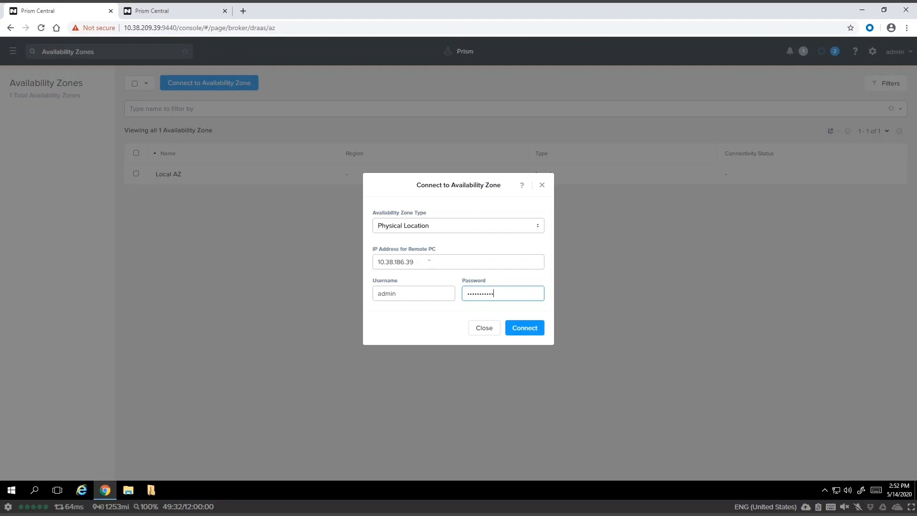
pyautogui.click(522, 329)
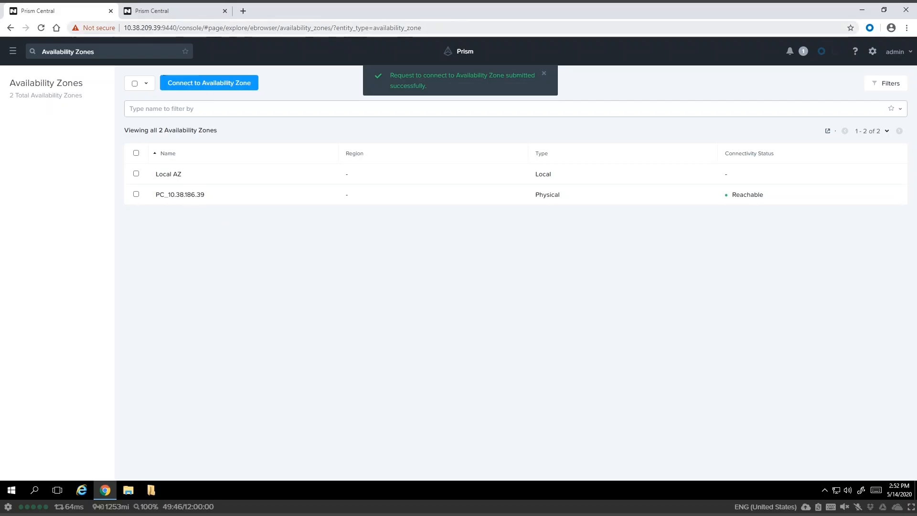
pyautogui.click(169, 11)
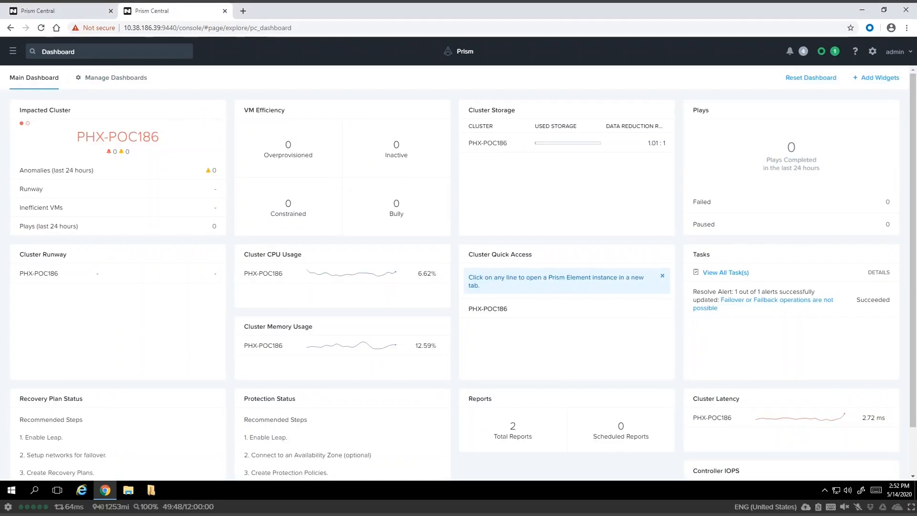
pyautogui.click(13, 51)
pyautogui.moveTo(69, 155)
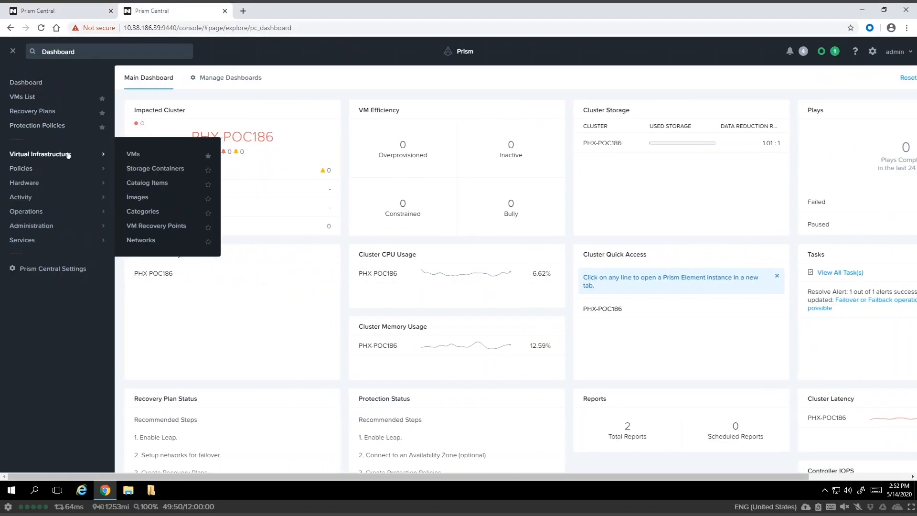
pyautogui.moveTo(61, 222)
pyautogui.click(158, 284)
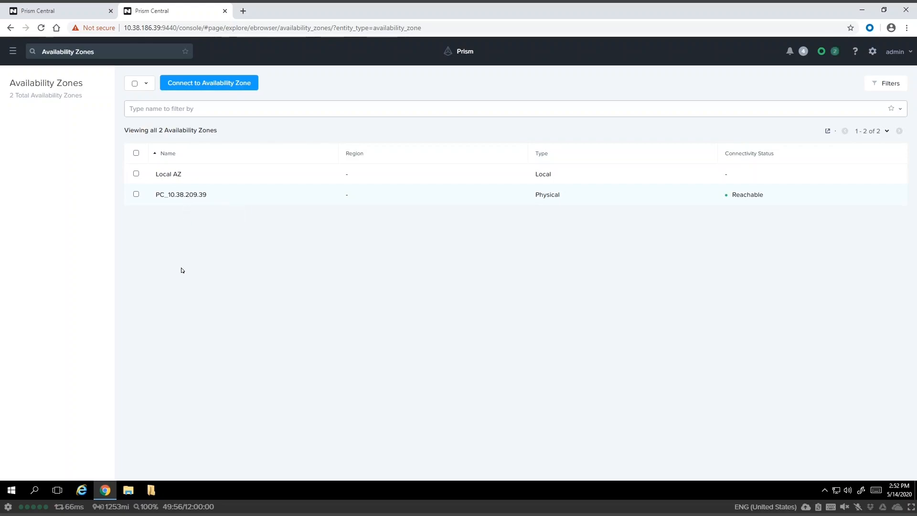
pyautogui.click(75, 17)
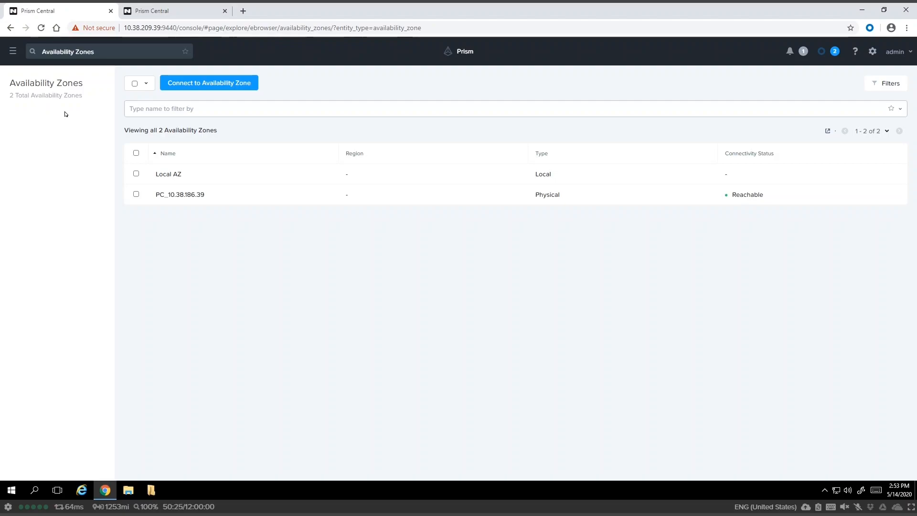
pyautogui.click(13, 52)
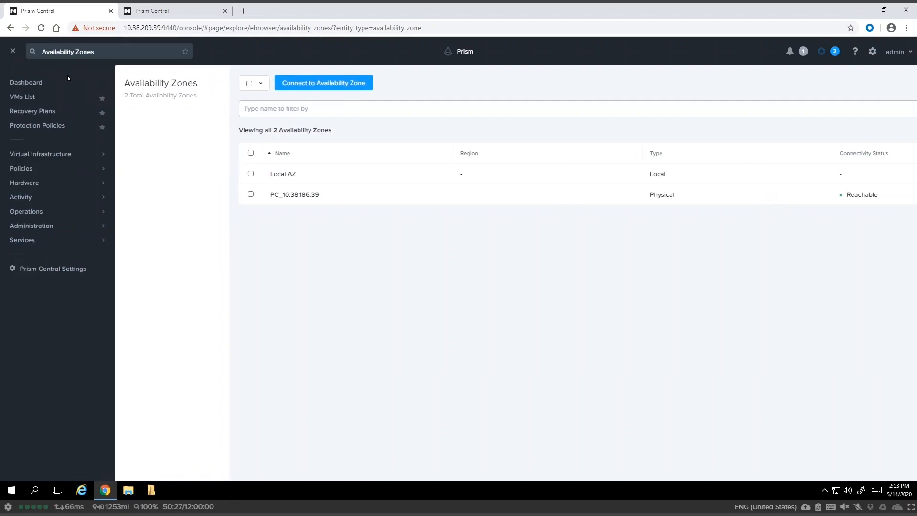
# Create a protection policy named Demo from PHX-POC209 to recovery location PC_10.38.186.39.
pyautogui.click(34, 126)
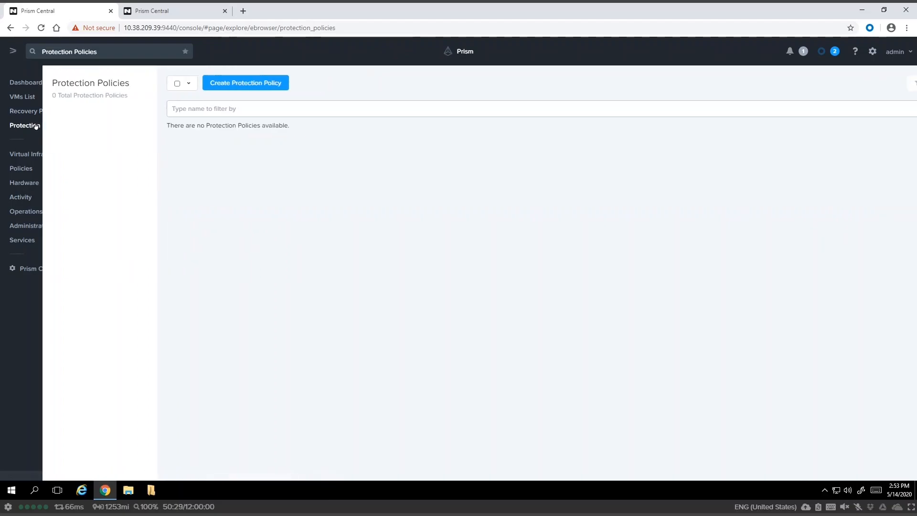
pyautogui.click(224, 84)
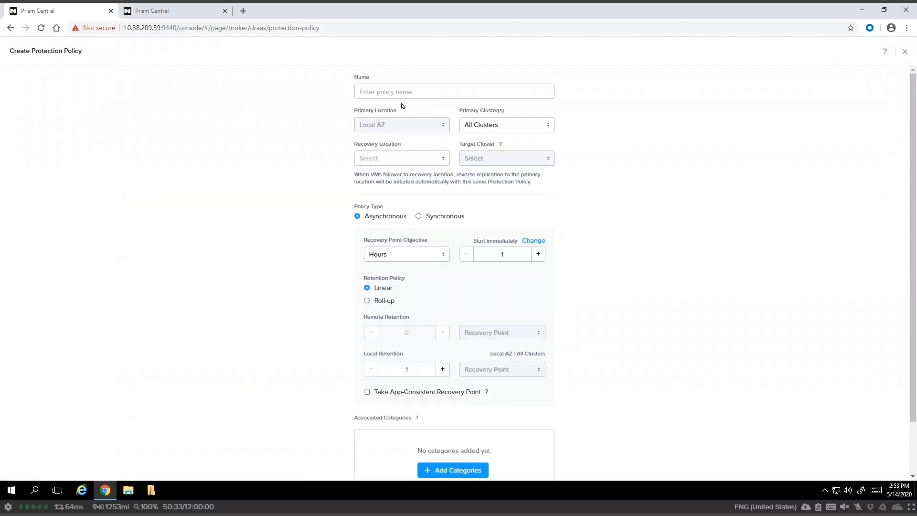
pyautogui.click(403, 92)
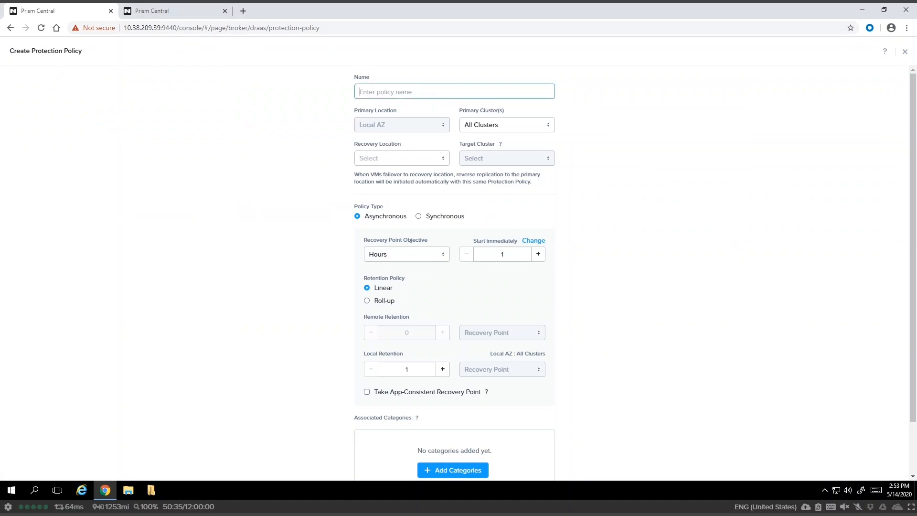
pyautogui.write('De')
pyautogui.click(499, 126)
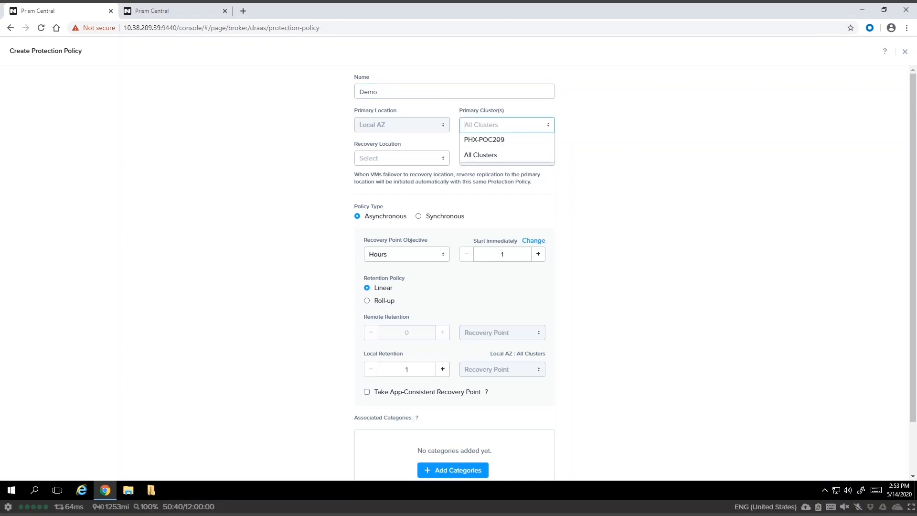
pyautogui.click(496, 137)
pyautogui.click(424, 159)
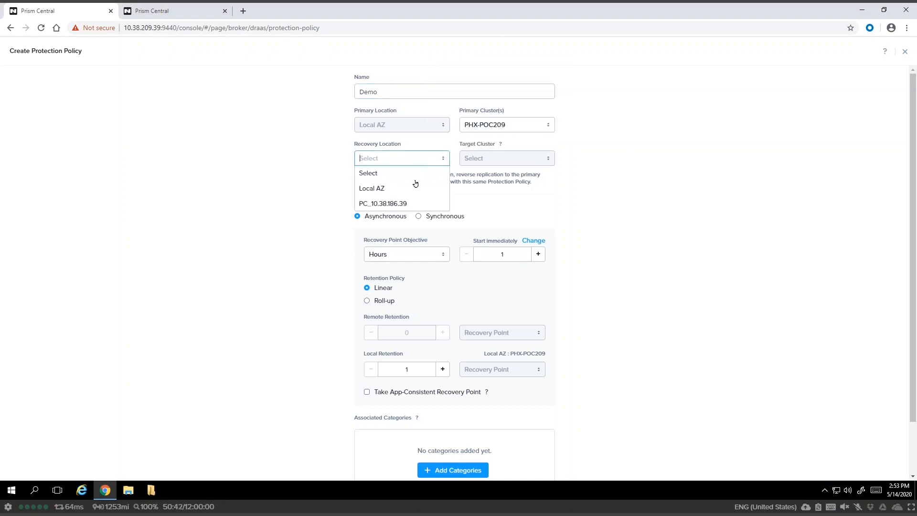
pyautogui.click(401, 203)
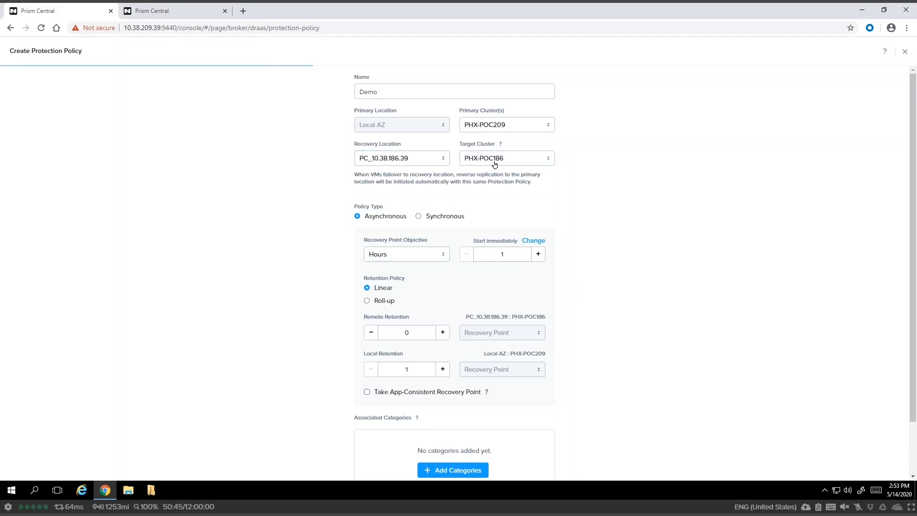
# Set a 1-minute RPO with remote retention 1 and local retention 2 Days.
pyautogui.scroll(-1, 618, 195)
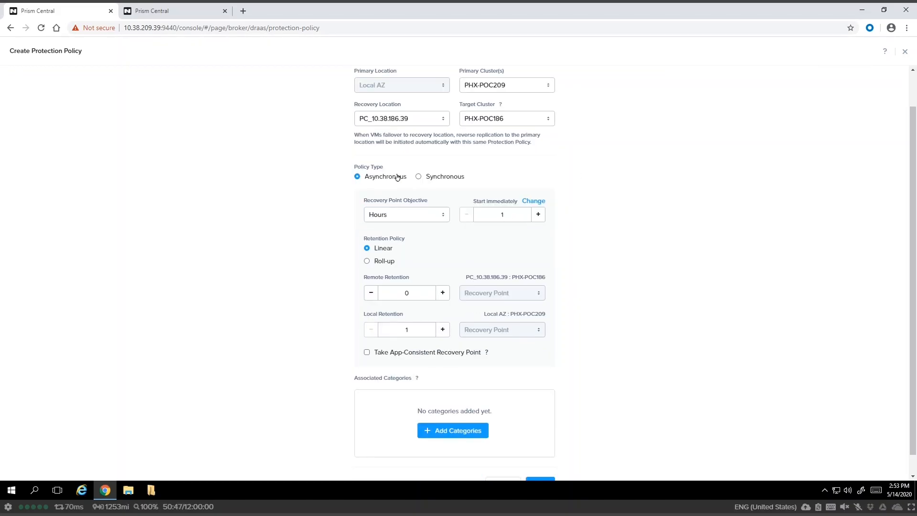
pyautogui.click(443, 216)
pyautogui.click(413, 235)
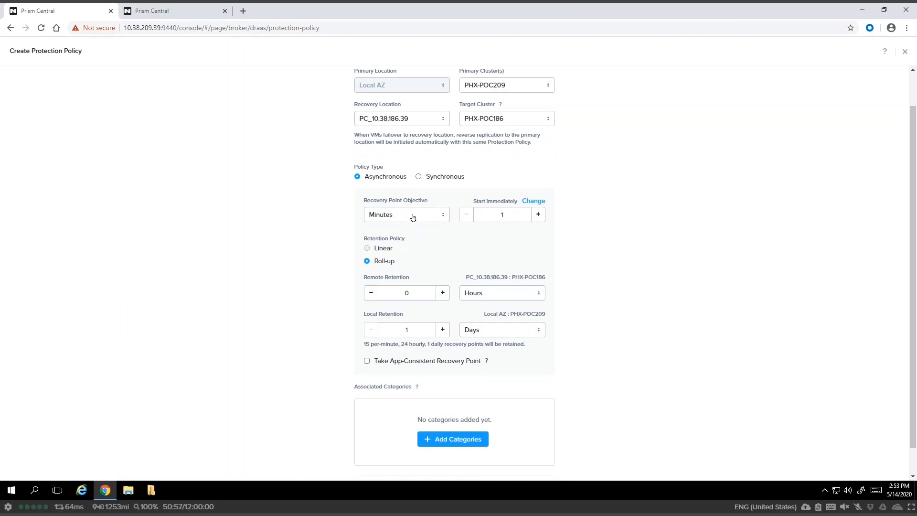
pyautogui.scroll(-1, 332, 248)
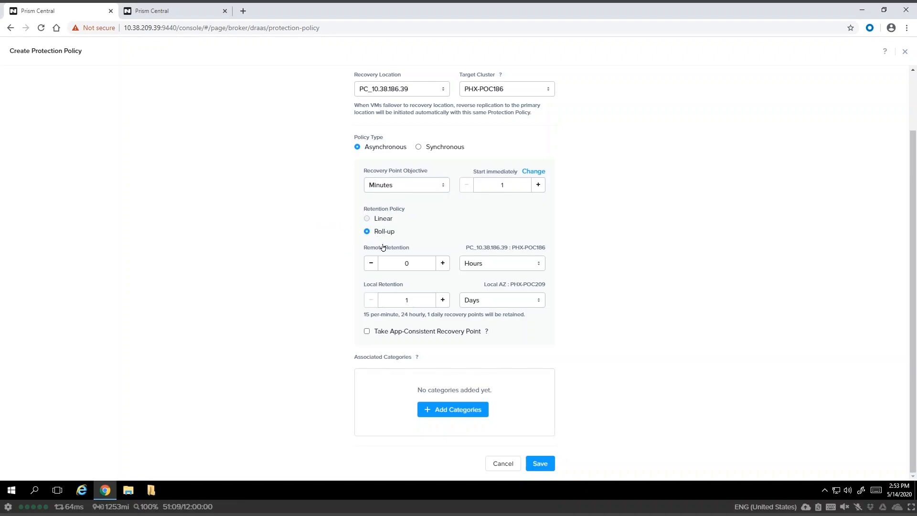
pyautogui.click(444, 264)
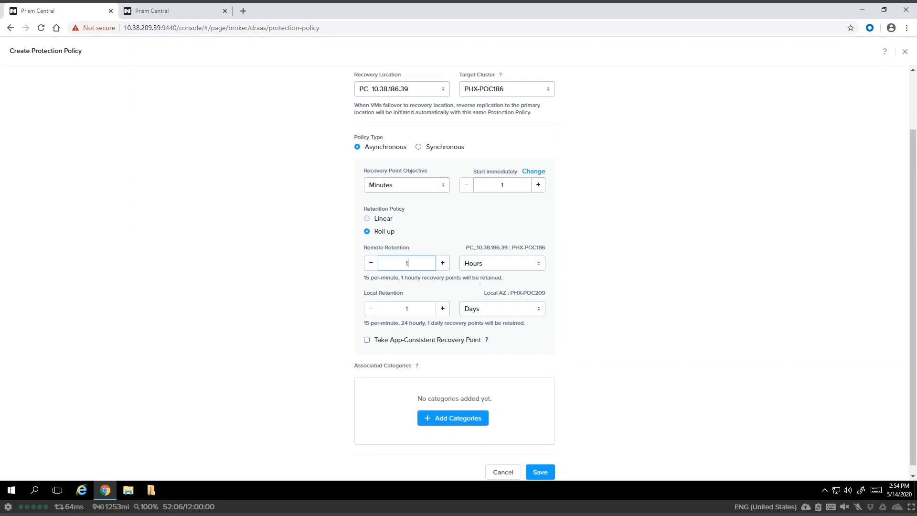
pyautogui.click(443, 309)
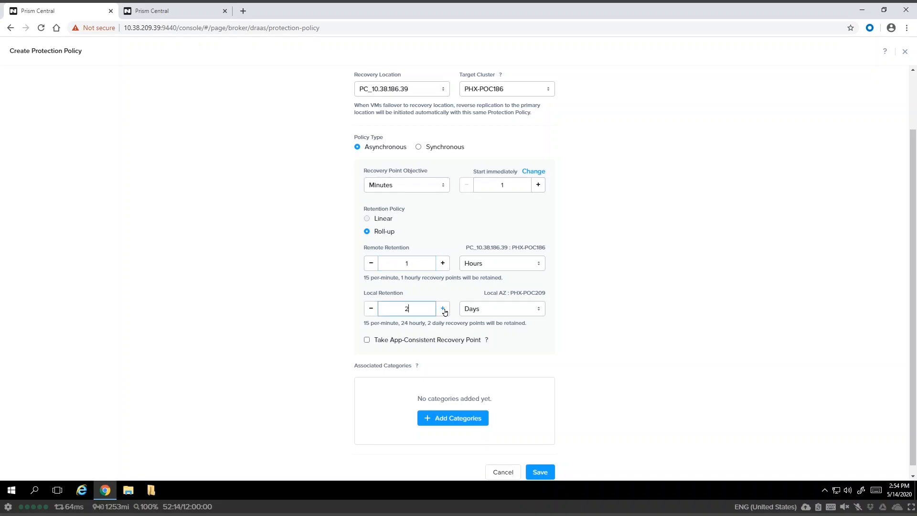
pyautogui.click(471, 309)
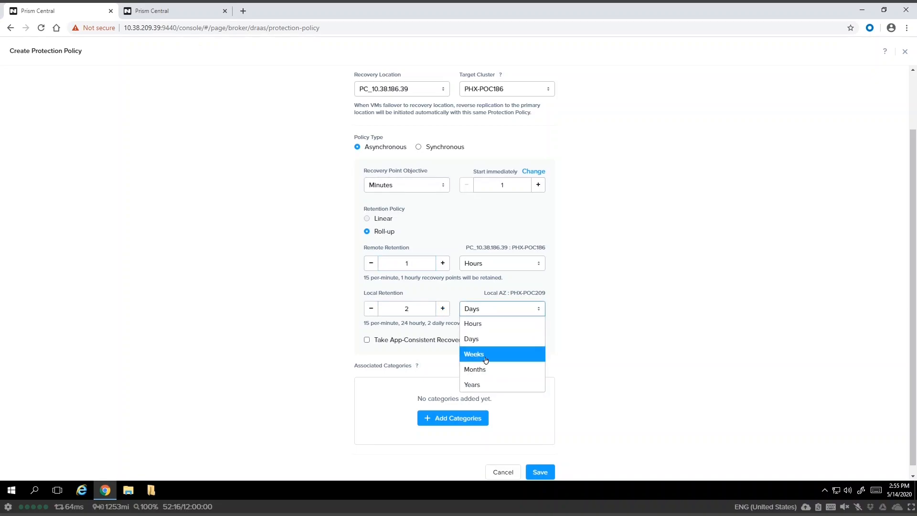
pyautogui.click(609, 310)
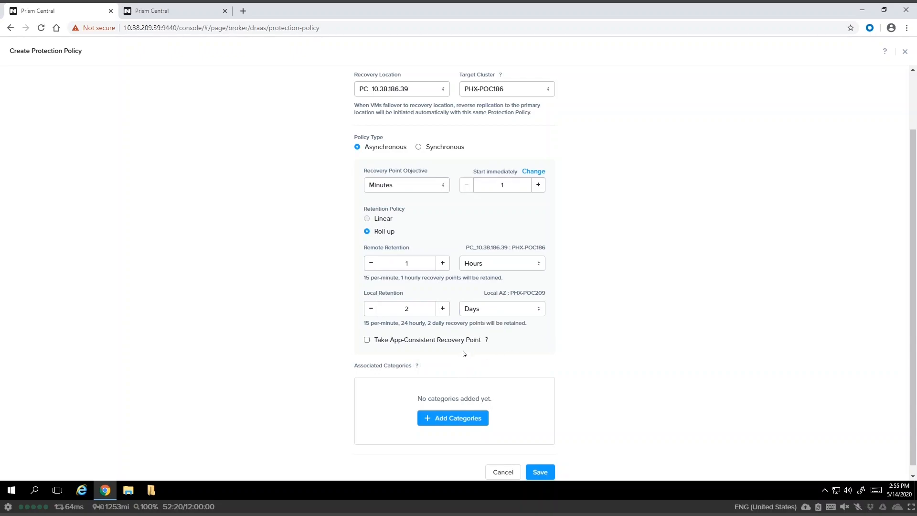
pyautogui.scroll(-1, 464, 353)
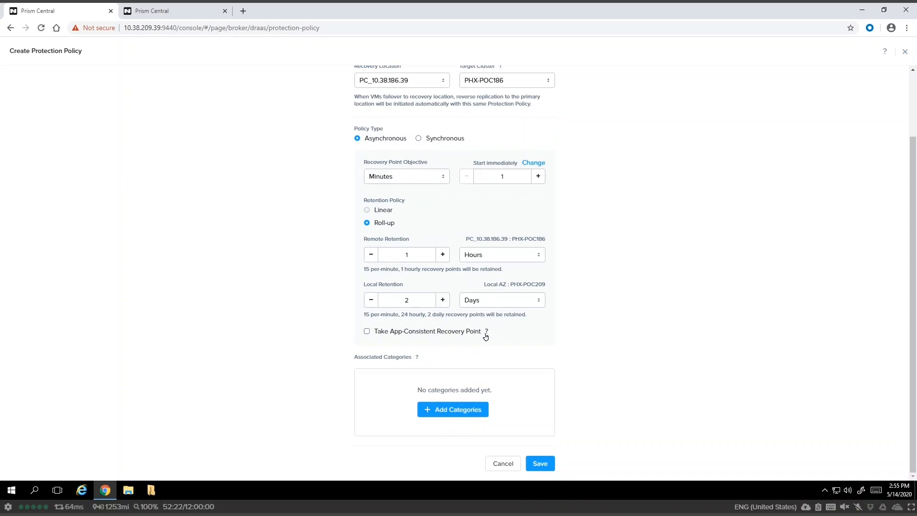
# Add the DR_Categories:DR_Nearsync category to the Demo policy and save the policy.
pyautogui.moveTo(485, 336)
pyautogui.click(469, 415)
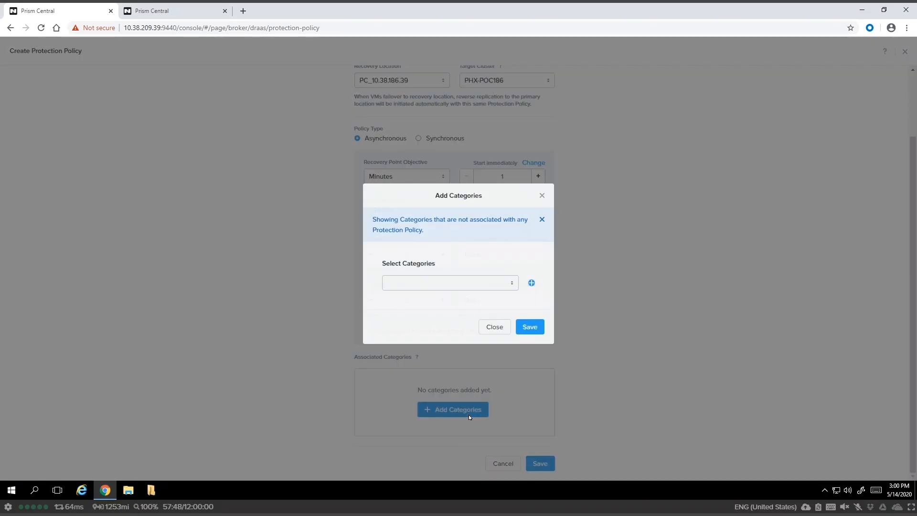
pyautogui.click(470, 282)
pyautogui.write('dr')
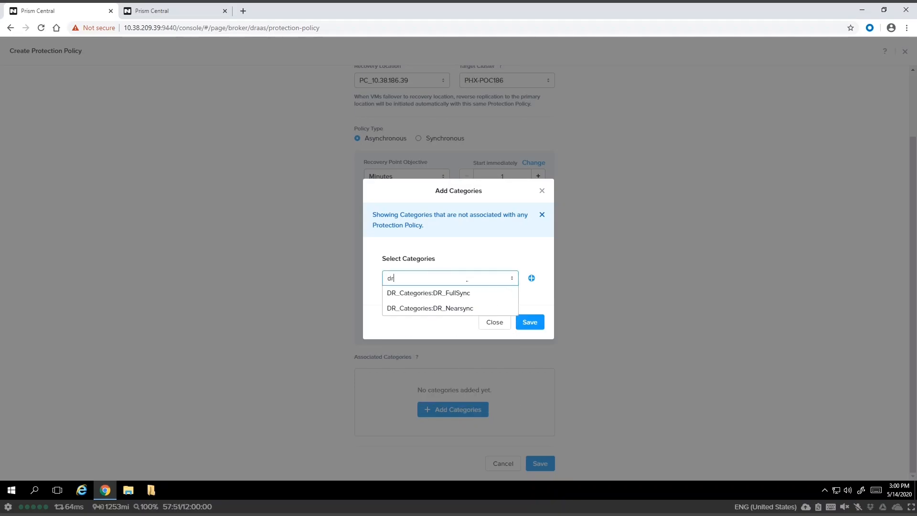
pyautogui.click(466, 308)
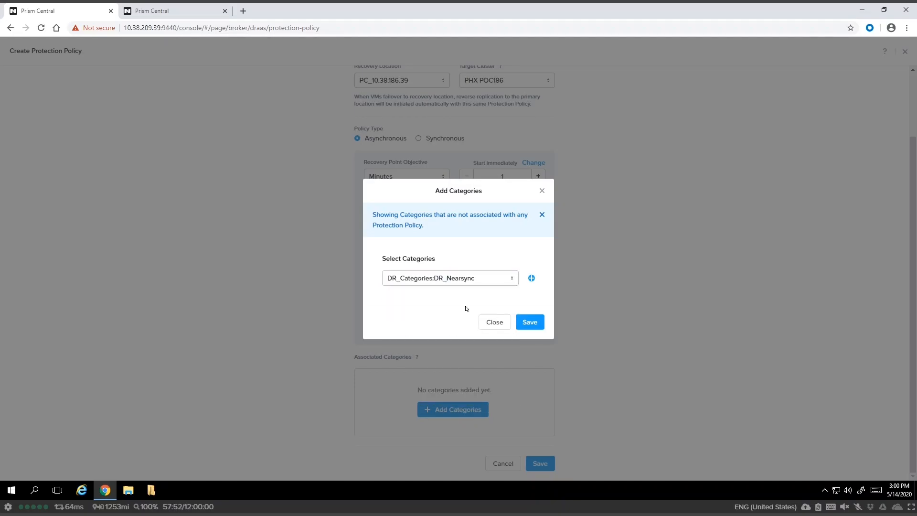
pyautogui.click(533, 329)
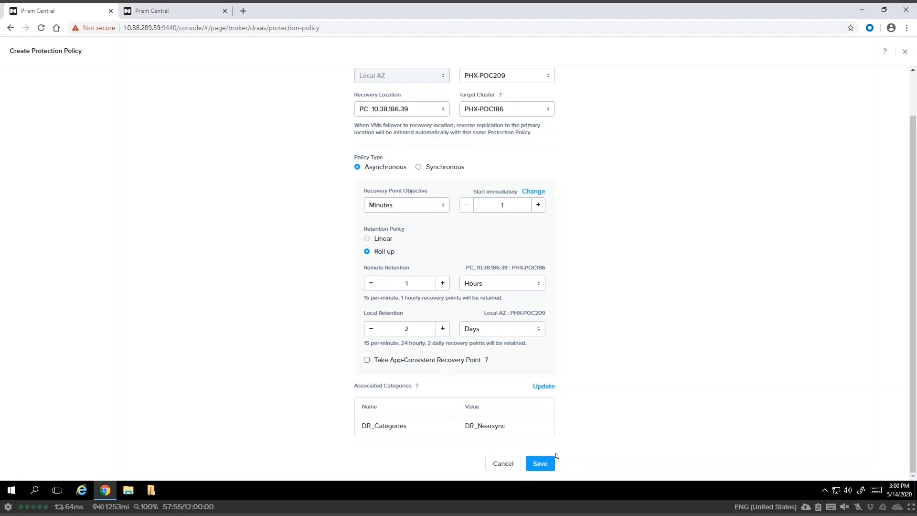
pyautogui.click(539, 461)
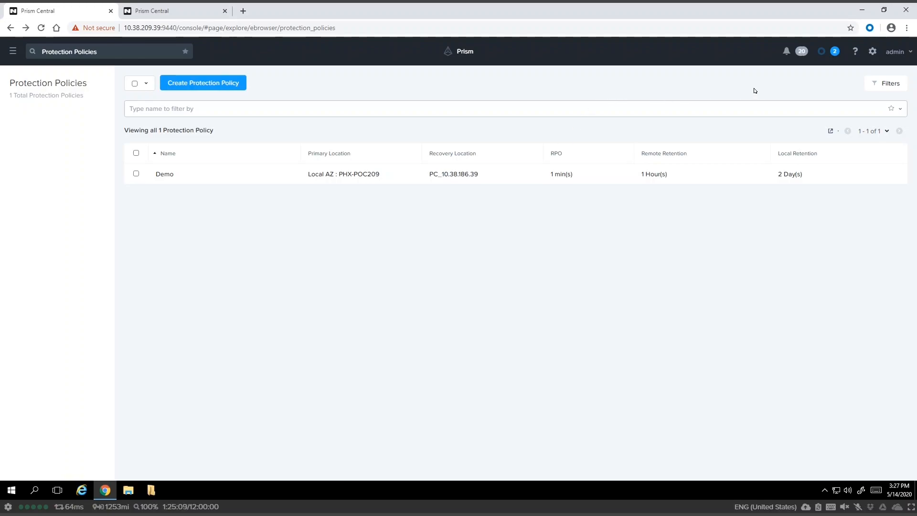
# Review the Info alerts about higher-frequency snapshots and full replication starting.
pyautogui.click(785, 54)
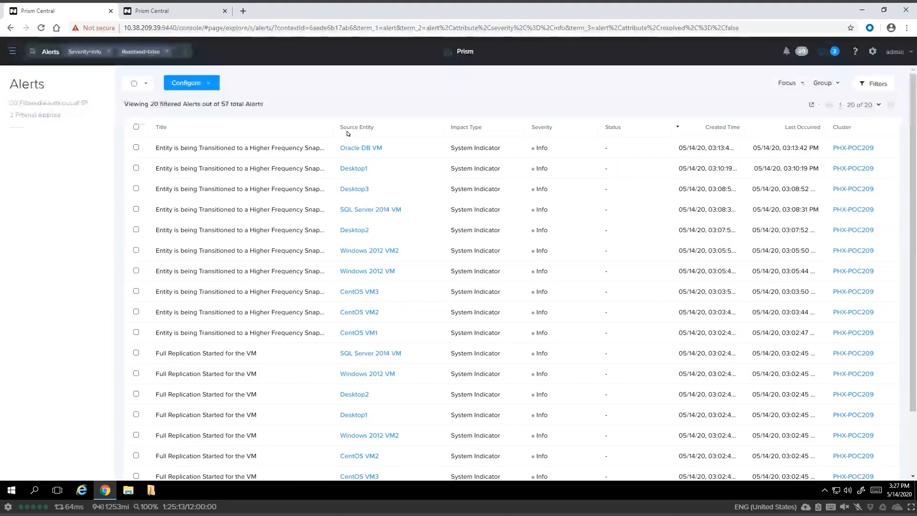
pyautogui.scroll(-2, 208, 363)
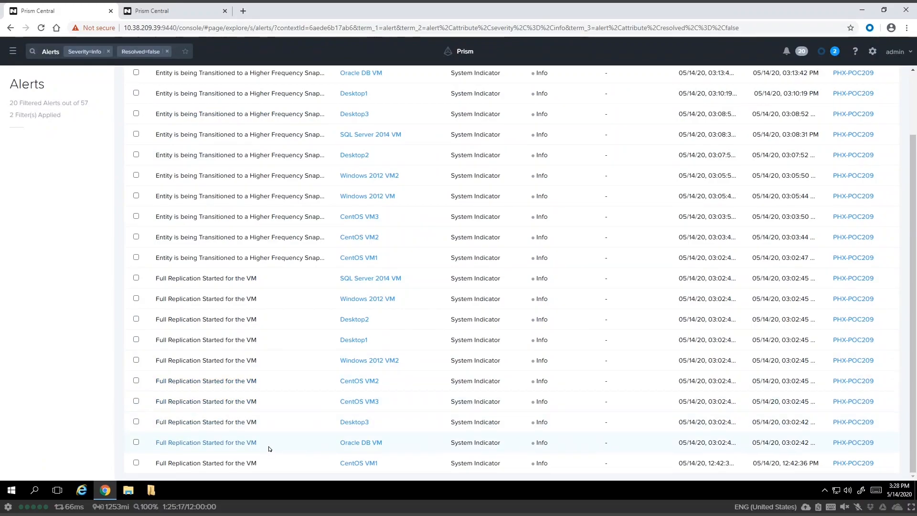
pyautogui.scroll(2, 248, 321)
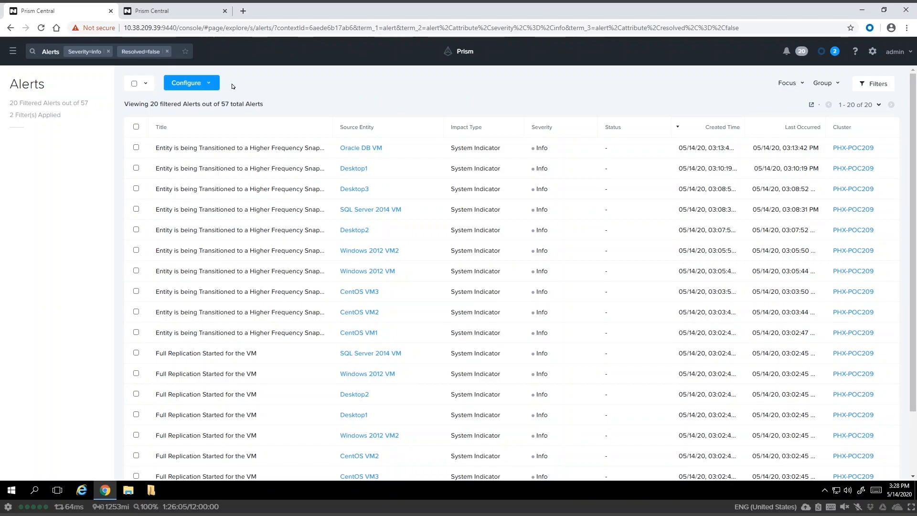
# Create a new recovery plan with PC_10.38.186.39 as the recovery location.
pyautogui.click(13, 51)
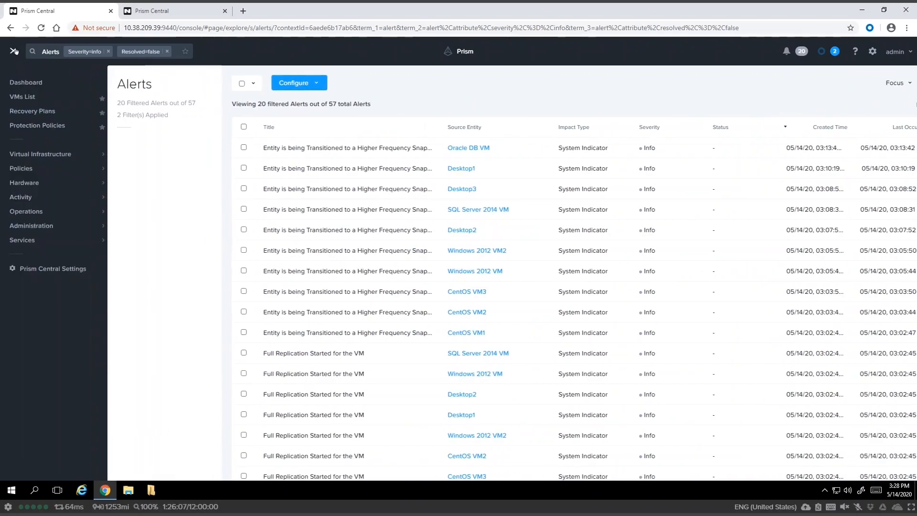
pyautogui.click(44, 112)
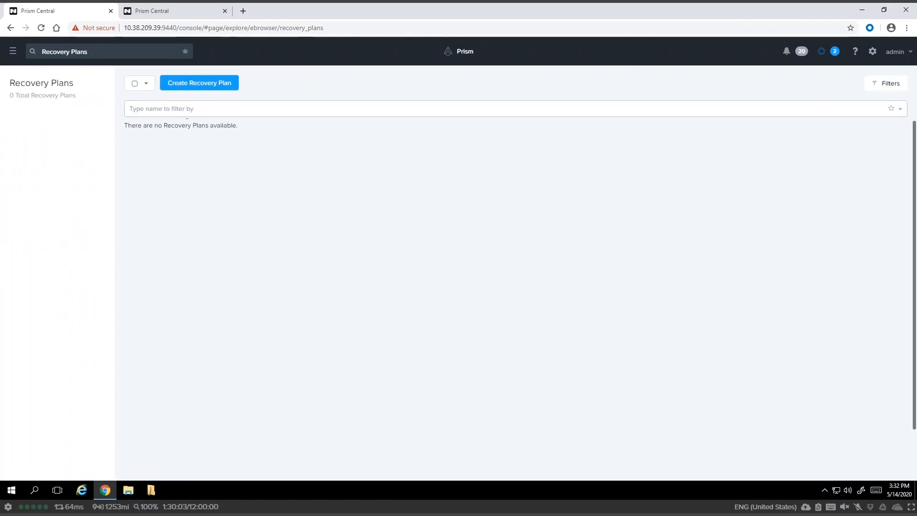
pyautogui.click(197, 84)
pyautogui.click(505, 254)
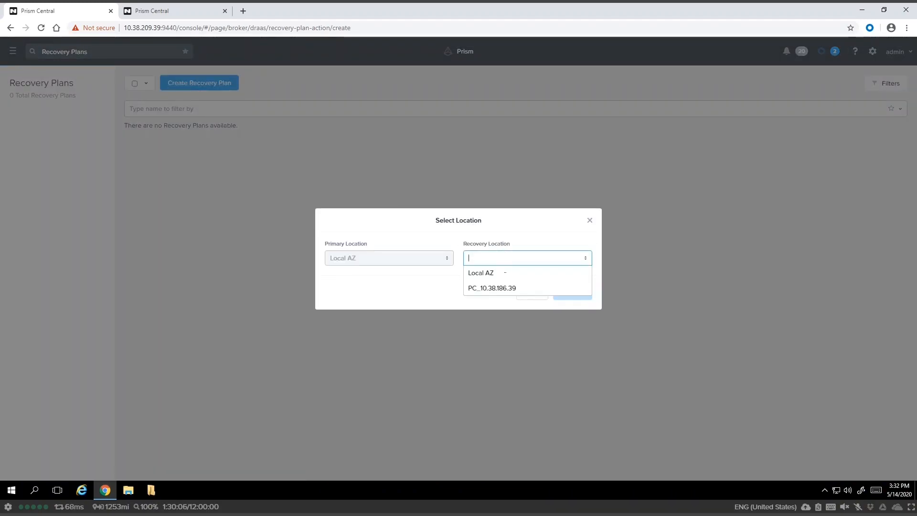
pyautogui.click(507, 286)
pyautogui.click(571, 293)
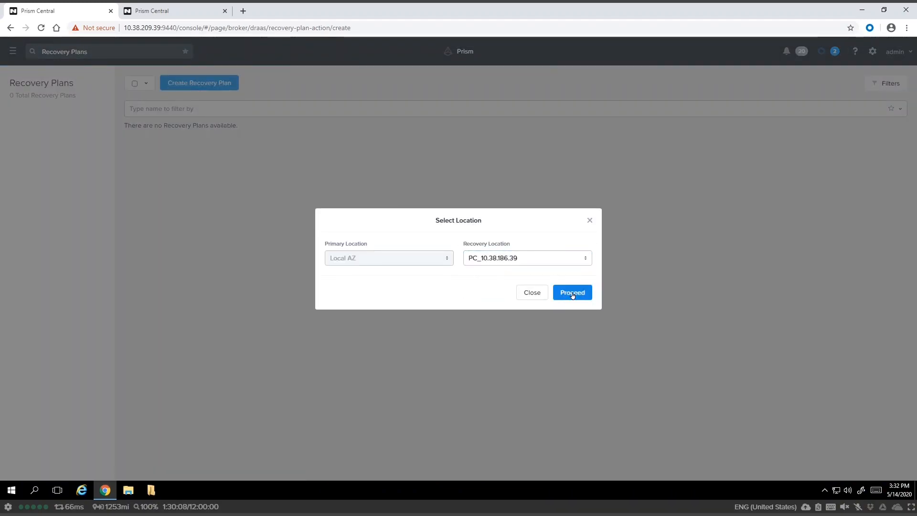
# Name the plan Demo with description 'Demo for NS' and advance to the power-on sequence.
pyautogui.click(422, 128)
pyautogui.write('Demo')
pyautogui.press('Tab')
pyautogui.write('Demo for NS')
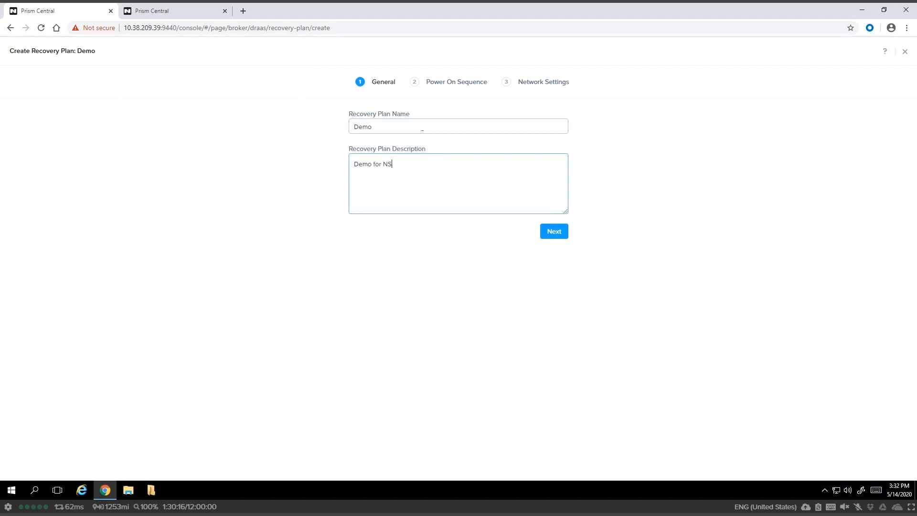
pyautogui.click(549, 236)
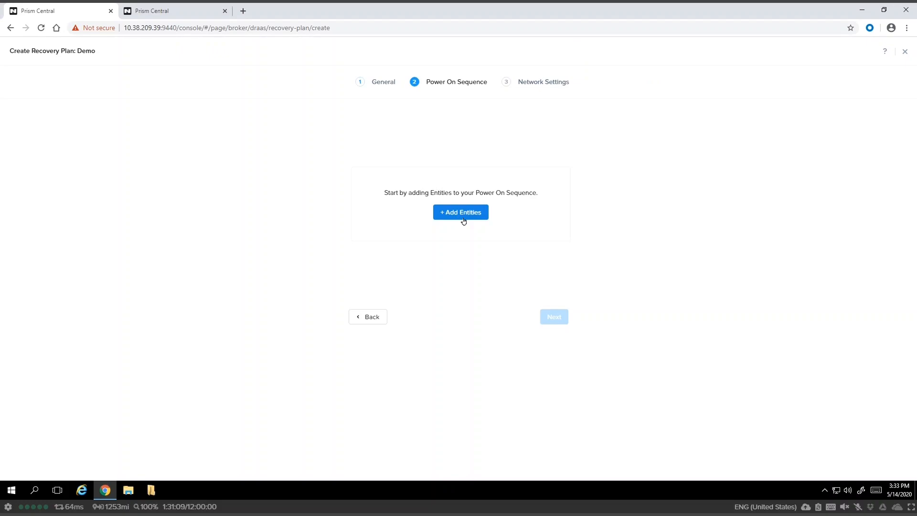
# Add SQL Server 2014 VM and Oracle DB VM to power-on Stage 1.
pyautogui.click(463, 220)
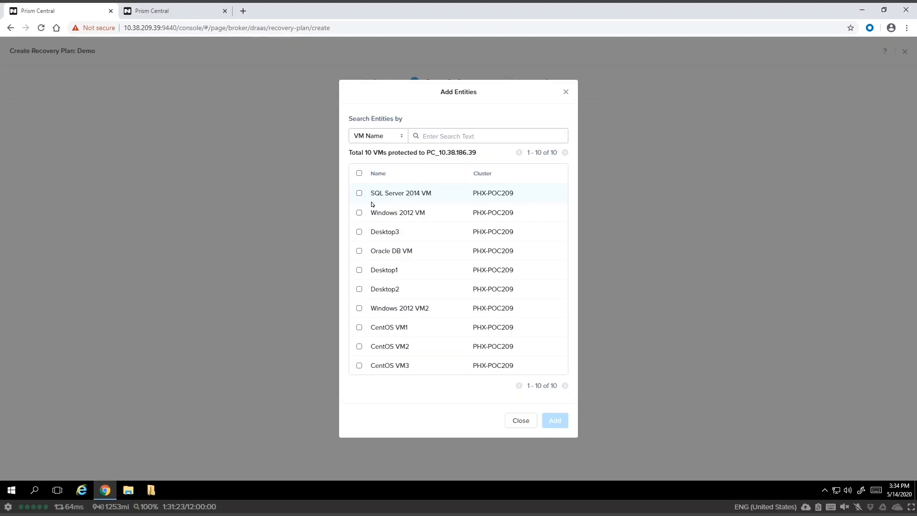
pyautogui.click(360, 193)
pyautogui.click(359, 251)
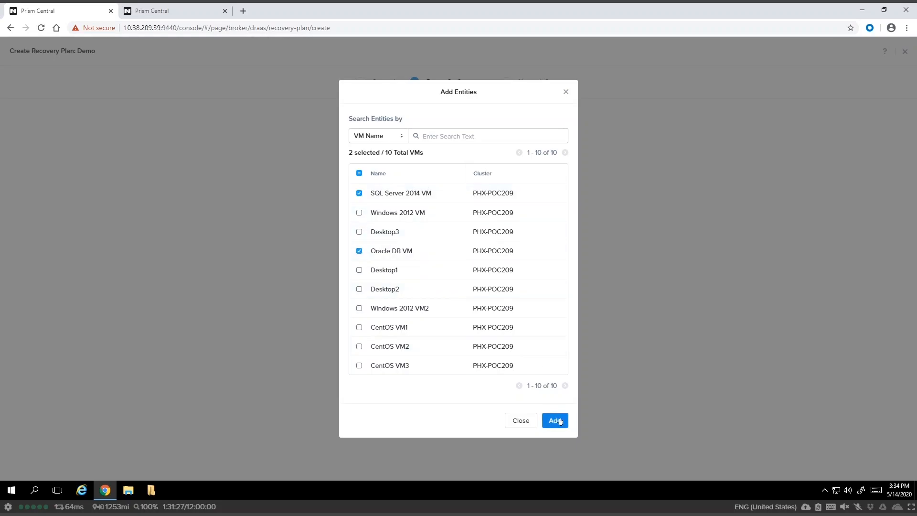
pyautogui.click(555, 420)
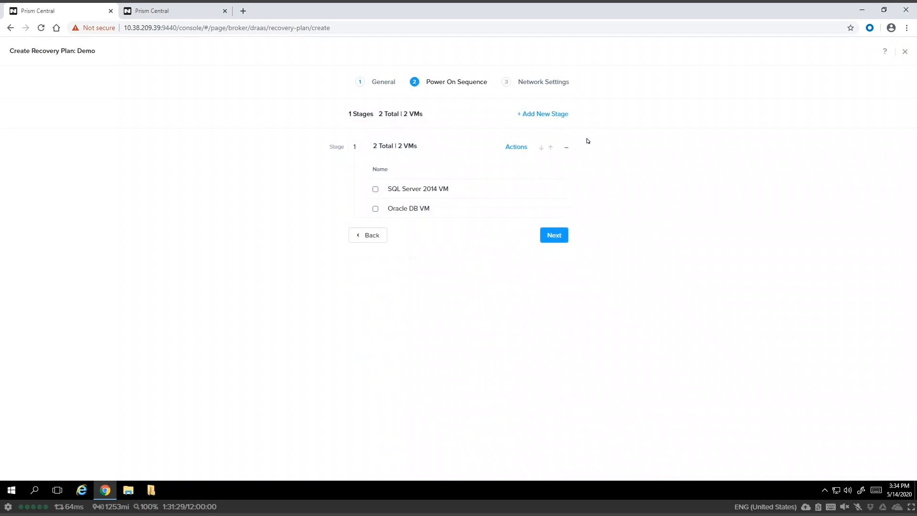
# Add Stage 2 with Windows 2012 VM, Windows 2012 VM2 and CentOS VM1–VM3.
pyautogui.click(544, 115)
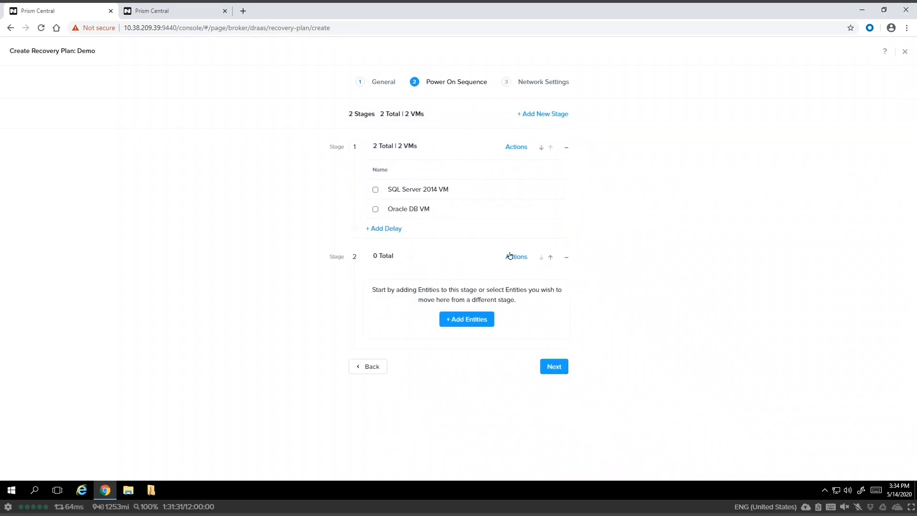
pyautogui.click(469, 321)
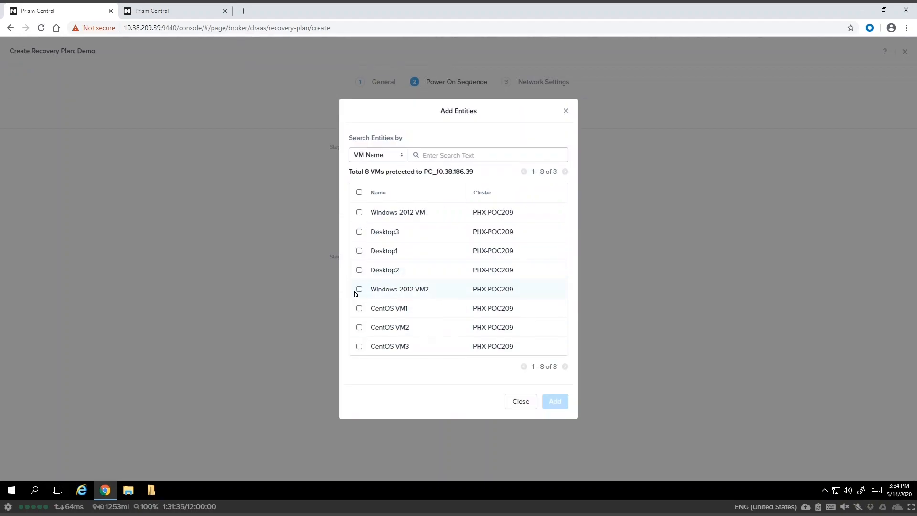
pyautogui.click(358, 289)
pyautogui.click(359, 213)
pyautogui.click(359, 309)
pyautogui.click(359, 327)
pyautogui.click(359, 347)
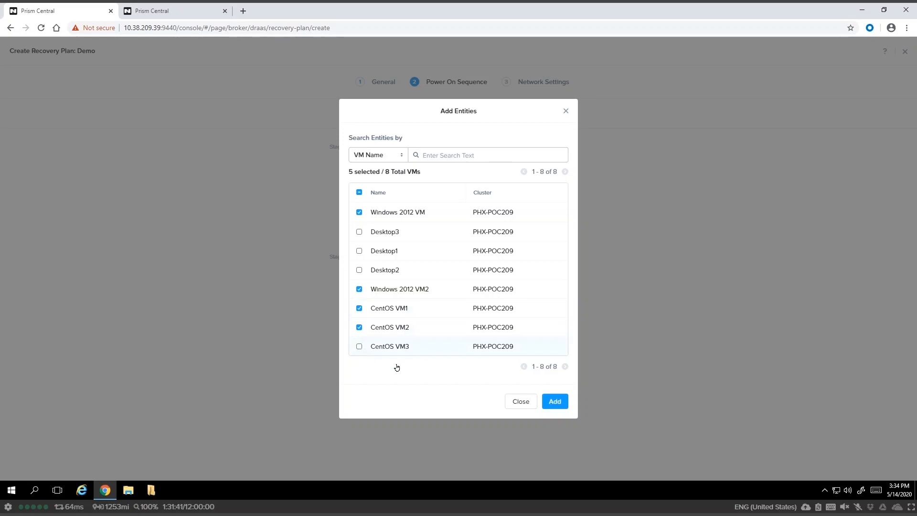
pyautogui.click(554, 401)
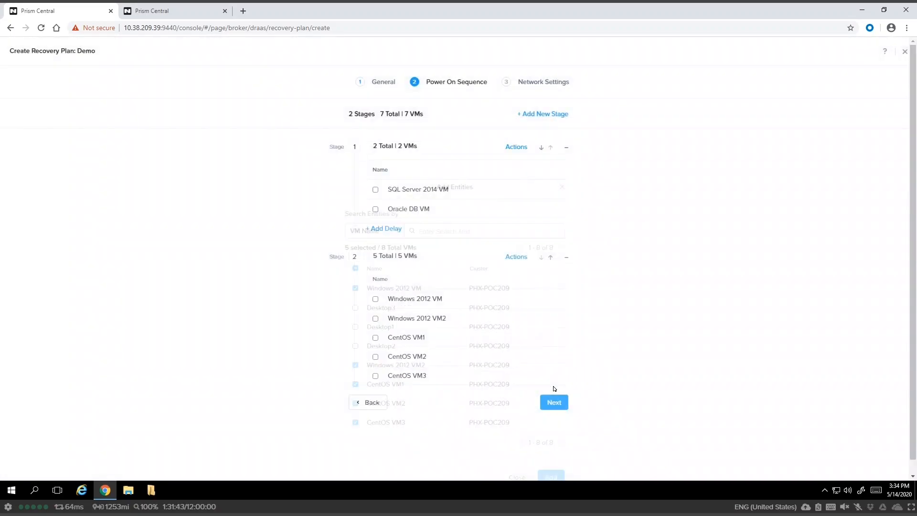
# Create Stage 3 containing all three Desktop VMs.
pyautogui.click(555, 114)
pyautogui.click(463, 416)
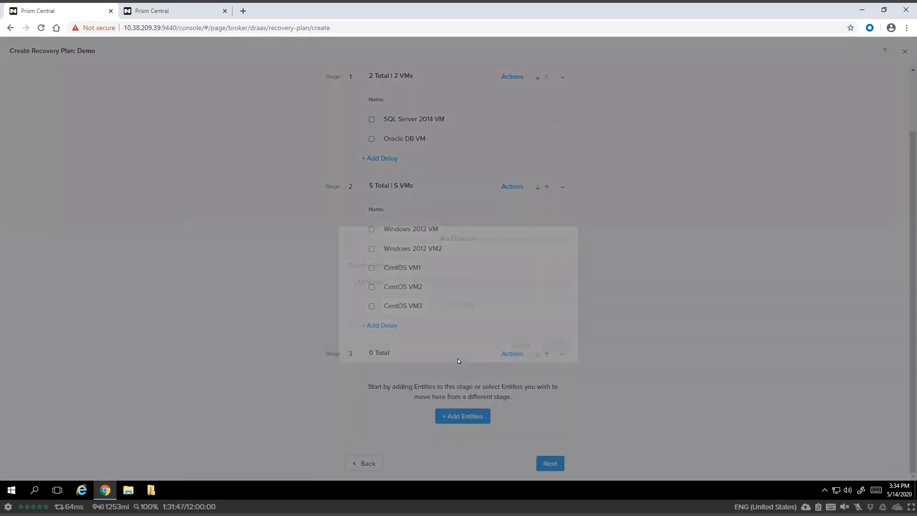
pyautogui.click(359, 239)
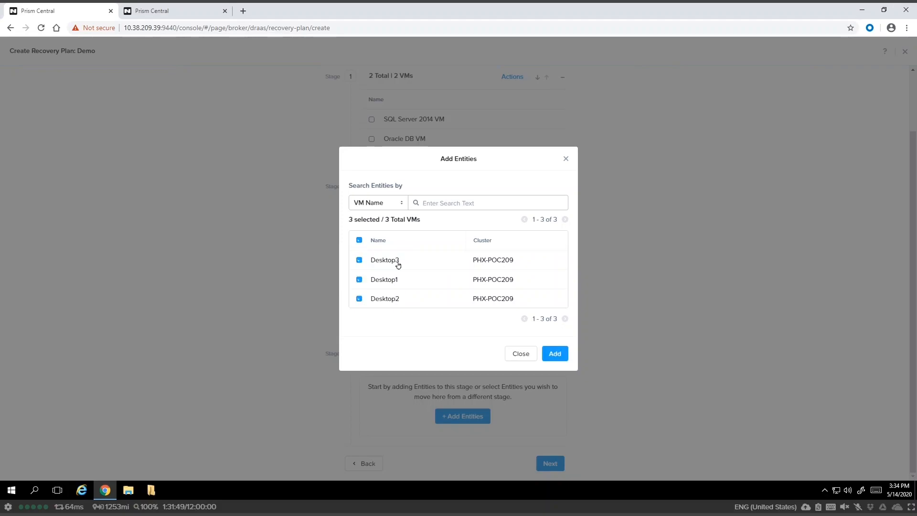
pyautogui.click(555, 355)
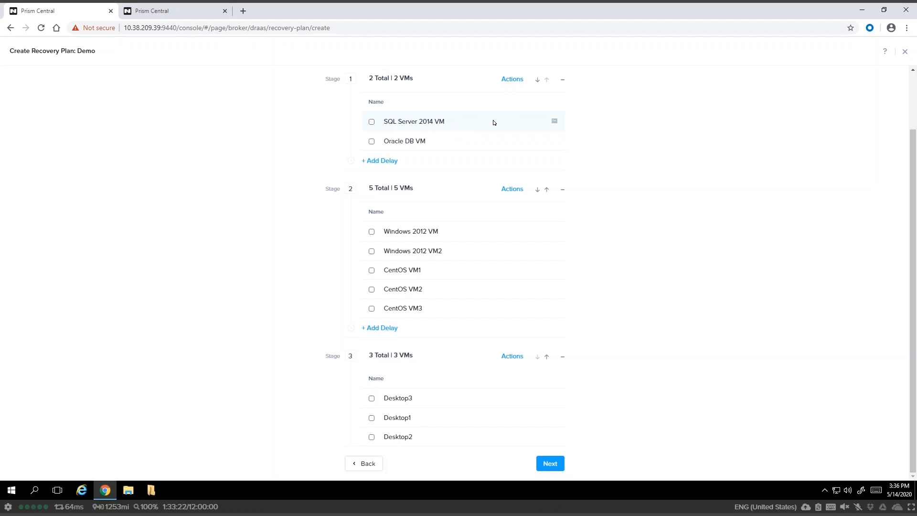
# Disable scripts for SQL Server 2014 VM and continue to the Network Settings step.
pyautogui.click(371, 122)
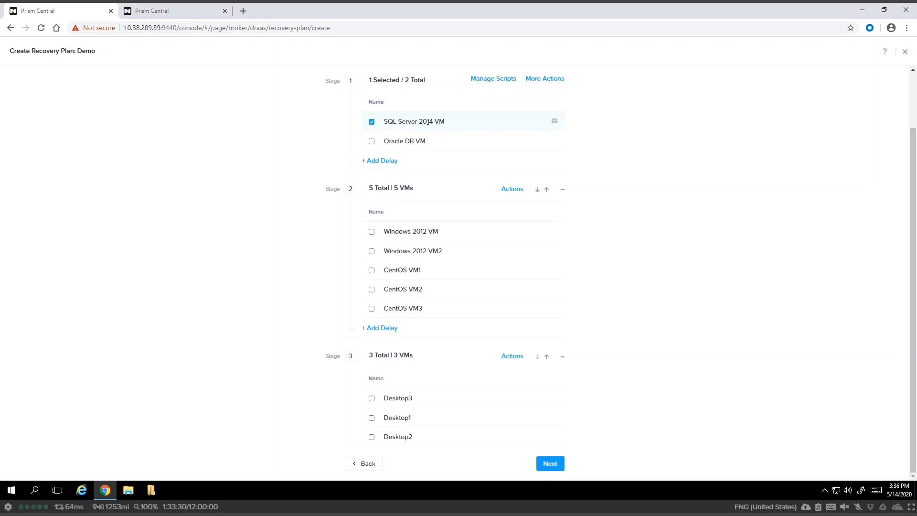
pyautogui.click(490, 78)
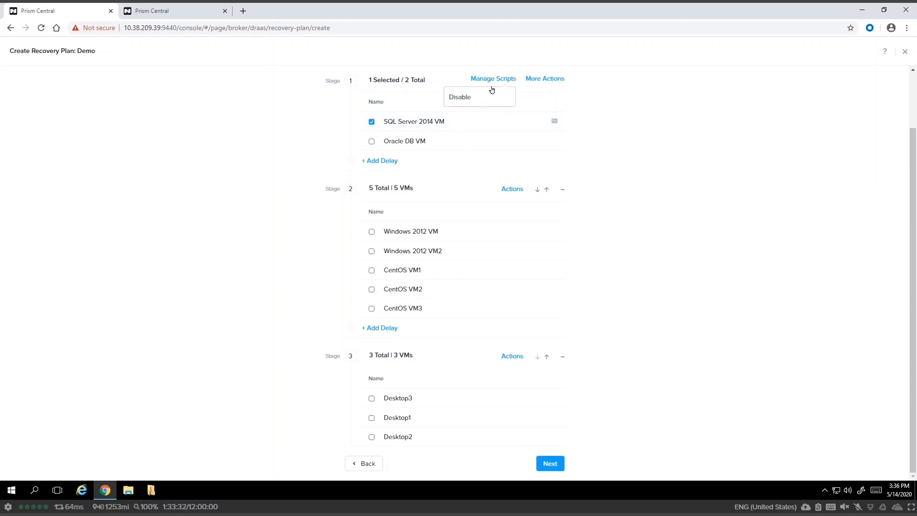
pyautogui.click(465, 98)
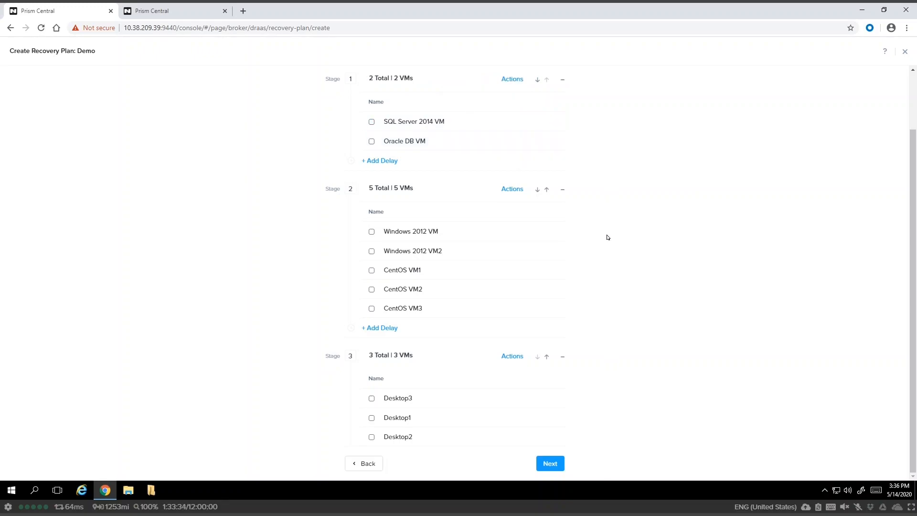
pyautogui.click(549, 463)
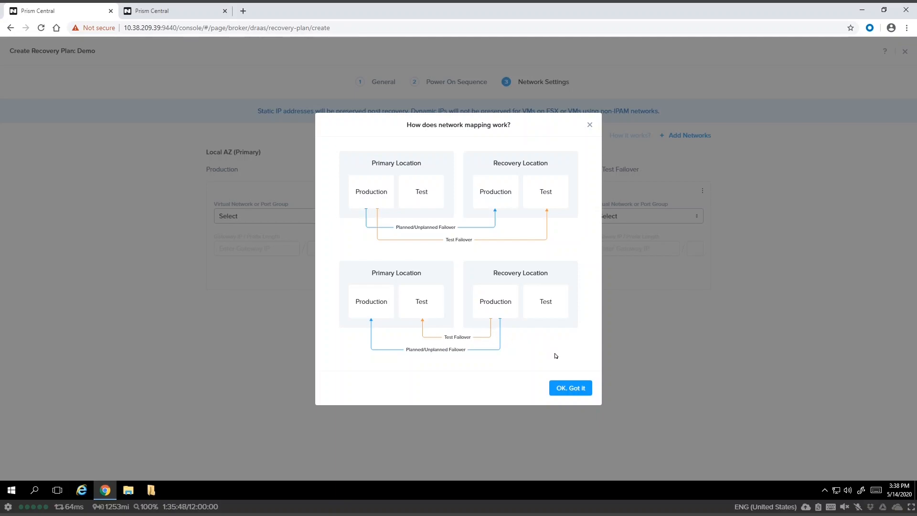
# Set both Production networks to Rx-Automation-Network and both test networks to Test Network, then save Demo.
pyautogui.click(575, 386)
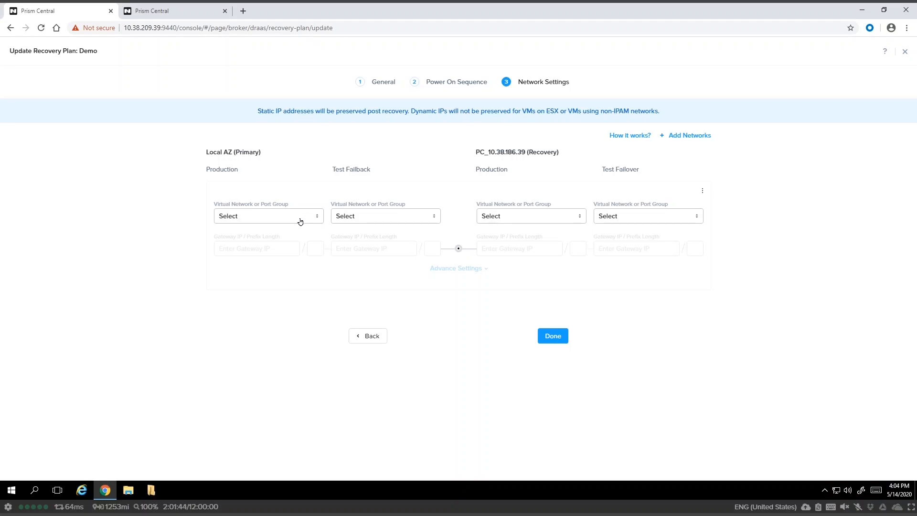
pyautogui.click(300, 216)
pyautogui.click(298, 249)
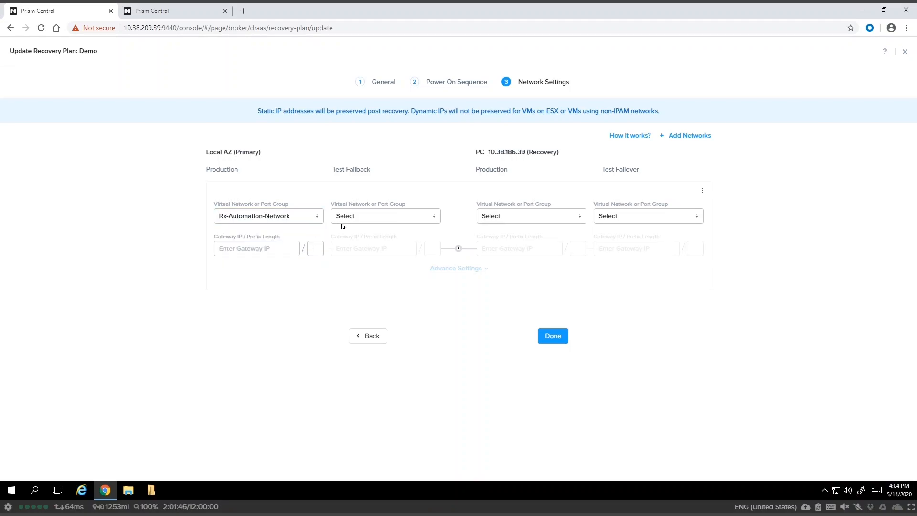
pyautogui.click(363, 216)
pyautogui.click(373, 250)
pyautogui.click(557, 217)
pyautogui.click(557, 250)
pyautogui.click(645, 218)
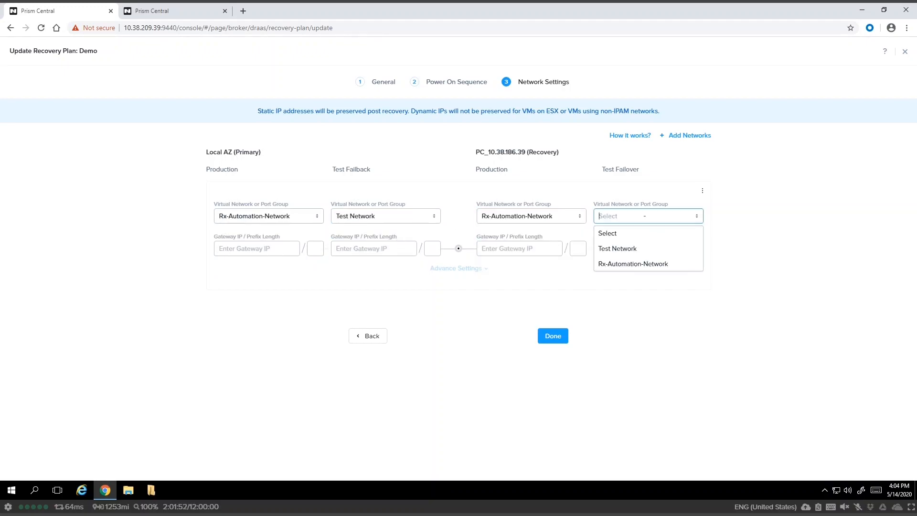
pyautogui.click(649, 251)
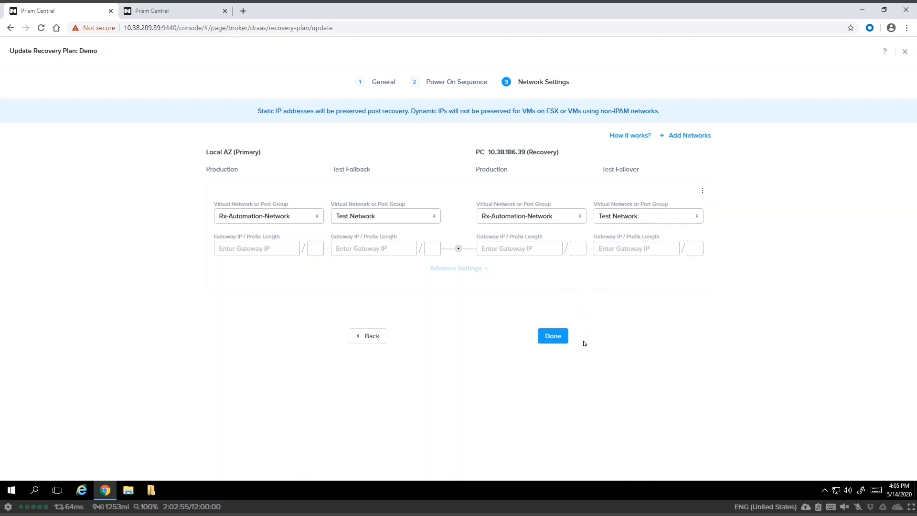
pyautogui.click(562, 337)
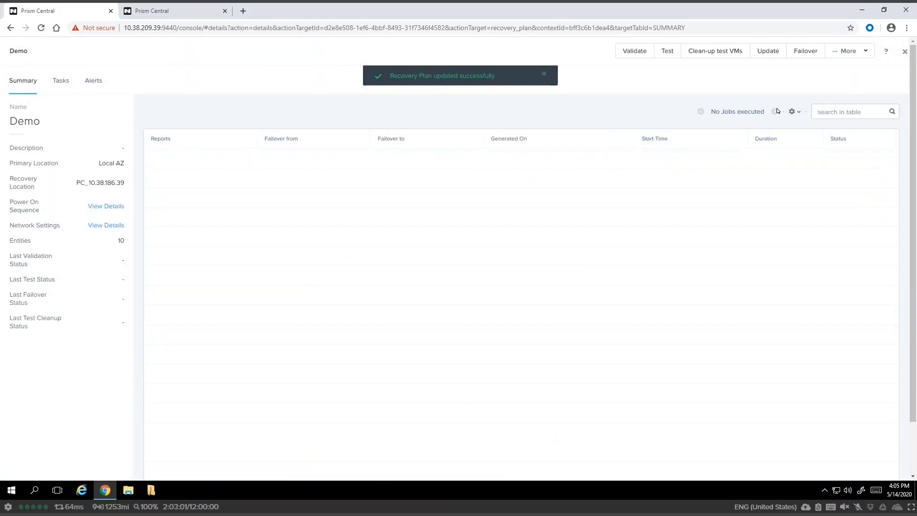
# Dismiss the success notice, close the Demo plan details, and clear the licensing-violation banner.
pyautogui.click(544, 74)
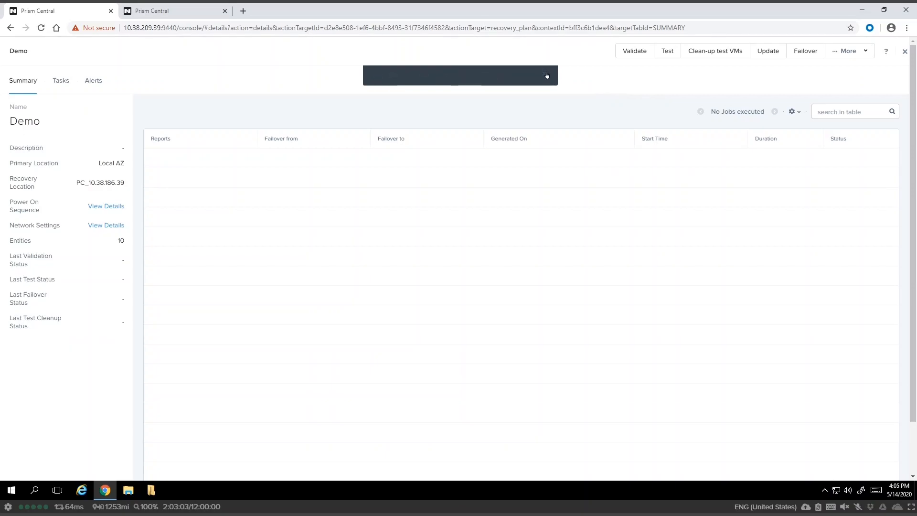
pyautogui.click(903, 52)
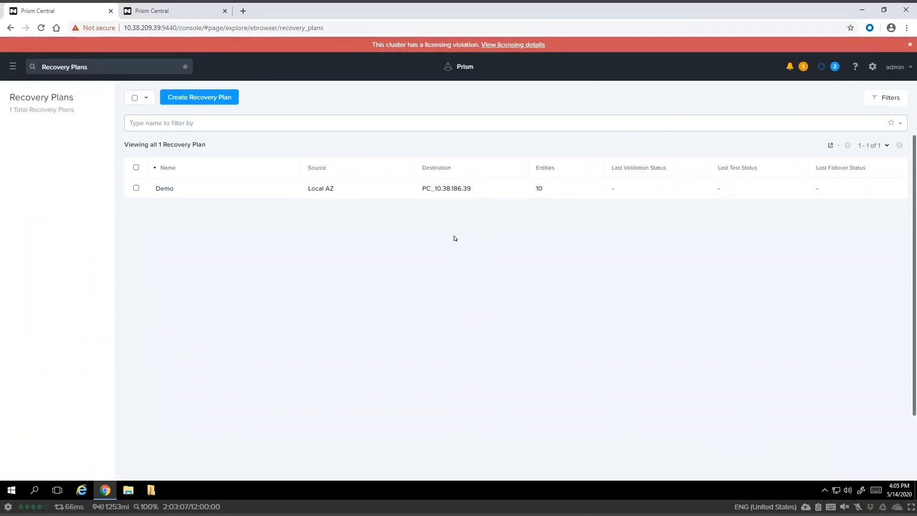
pyautogui.click(909, 45)
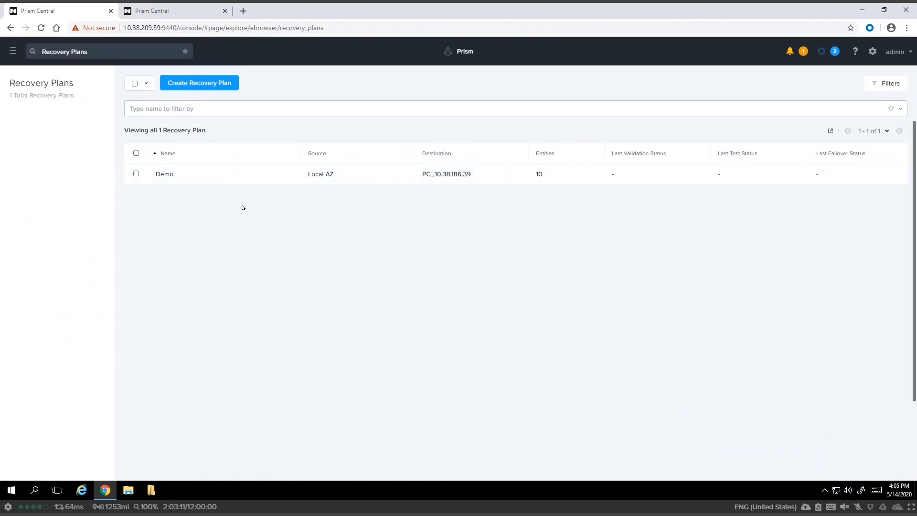
# On the recovery site, dismiss its licensing banner and review Protection Policies, then return to the primary site.
pyautogui.click(171, 13)
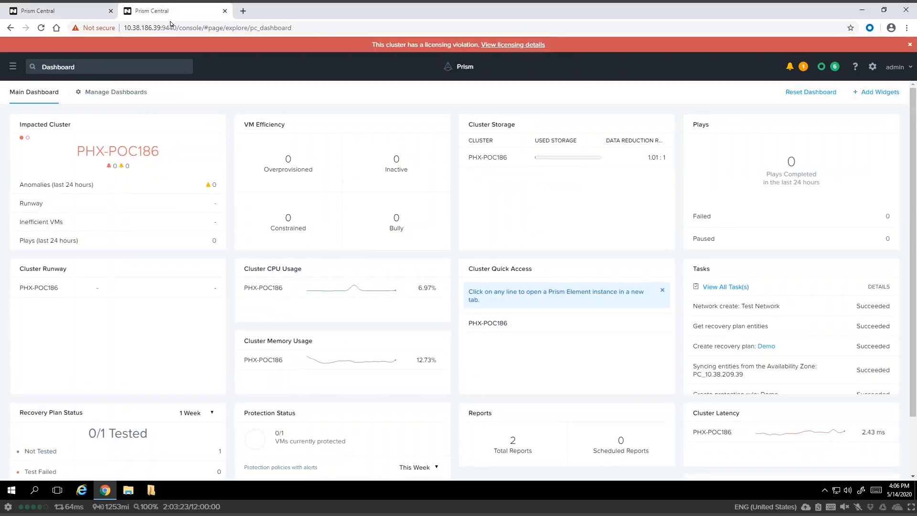
pyautogui.click(909, 44)
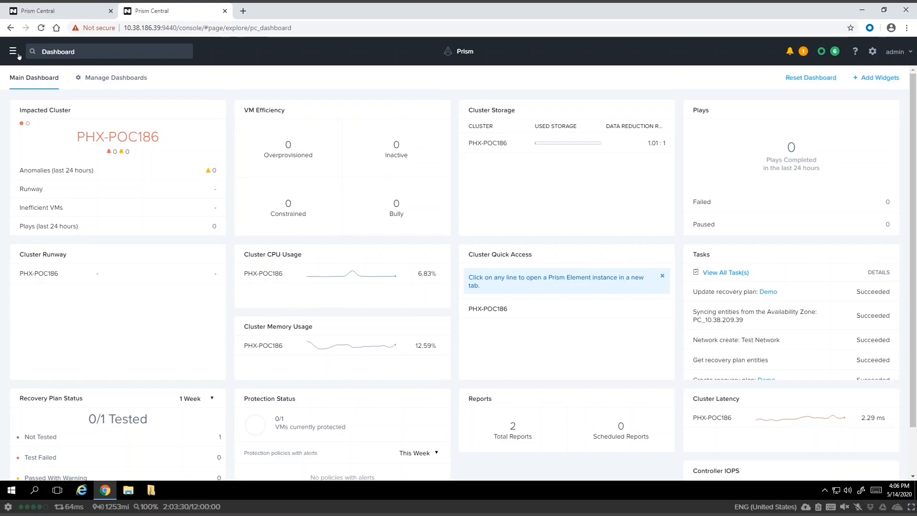
pyautogui.click(13, 51)
pyautogui.click(34, 112)
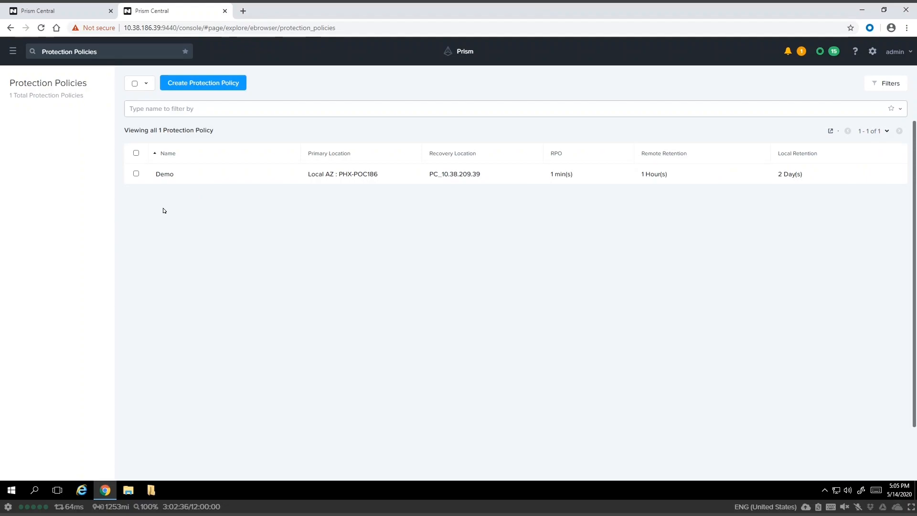
pyautogui.click(69, 16)
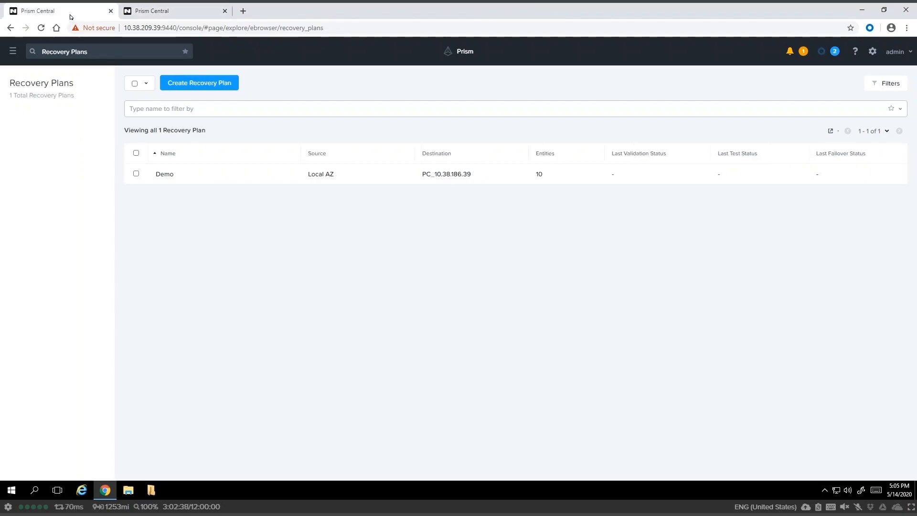
pyautogui.click(13, 51)
# From the VMs list, open SQL Server 2014 VM and launch its console.
pyautogui.moveTo(84, 158)
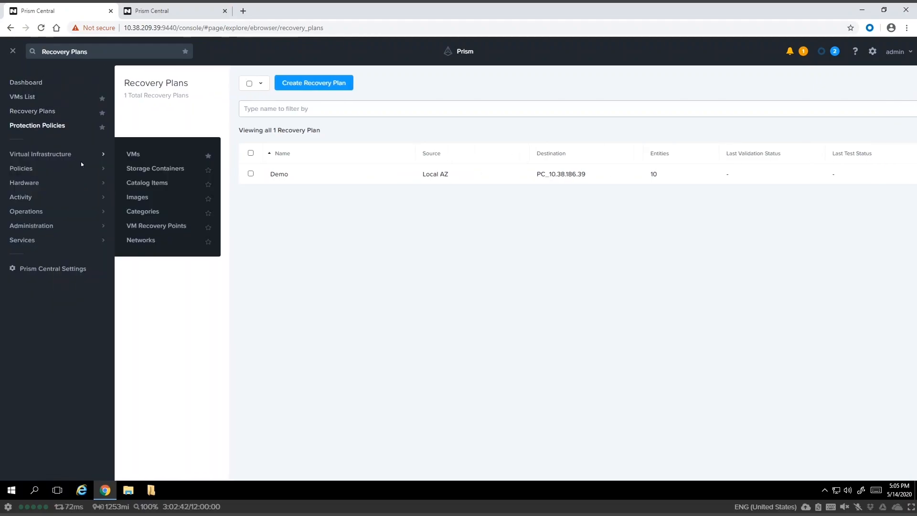
pyautogui.click(133, 154)
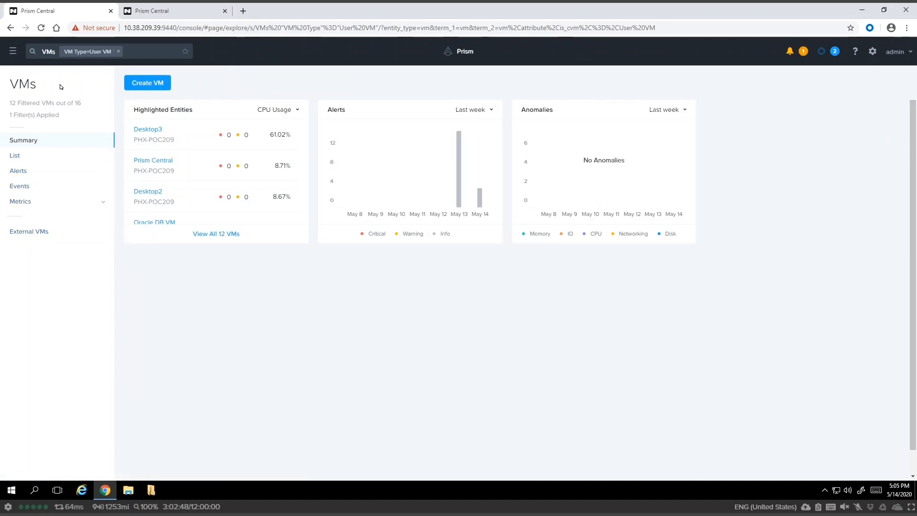
pyautogui.click(24, 156)
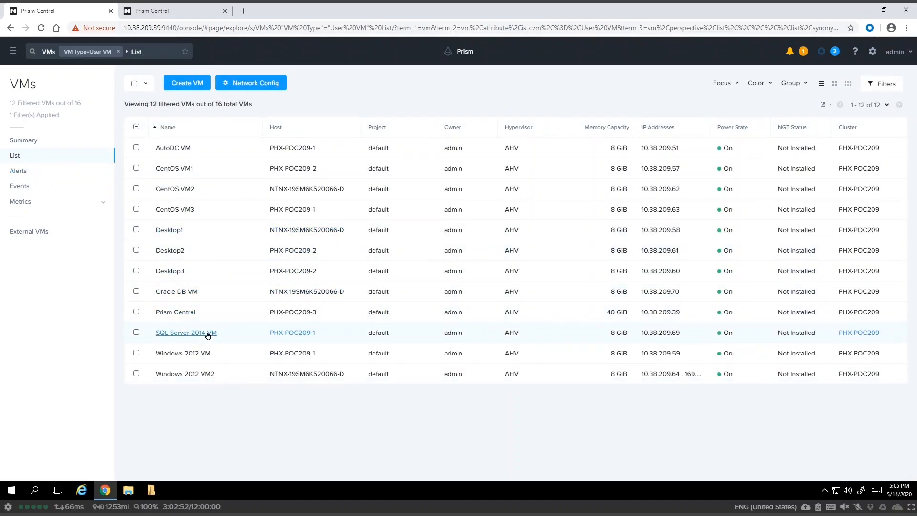
pyautogui.click(208, 333)
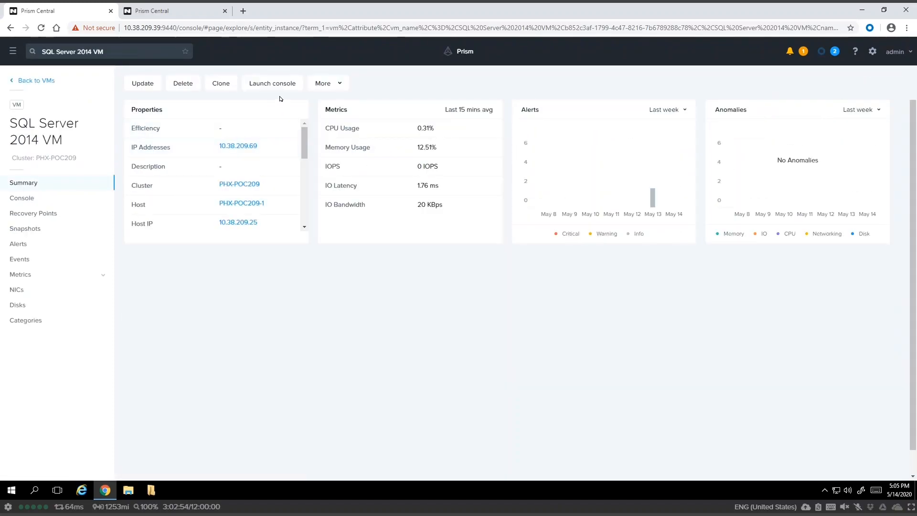
pyautogui.click(276, 84)
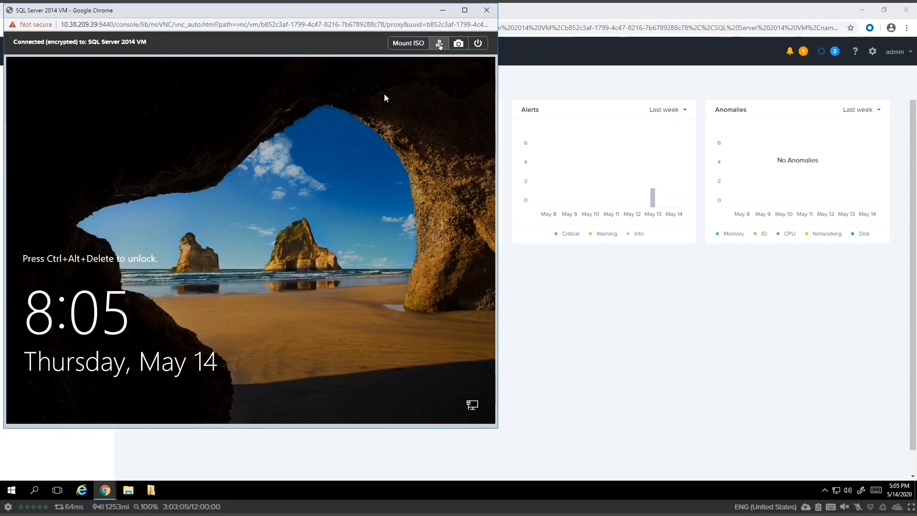
# Sign into the VM's Windows as Administrator with its password and accept the network discovery prompt.
pyautogui.click(439, 43)
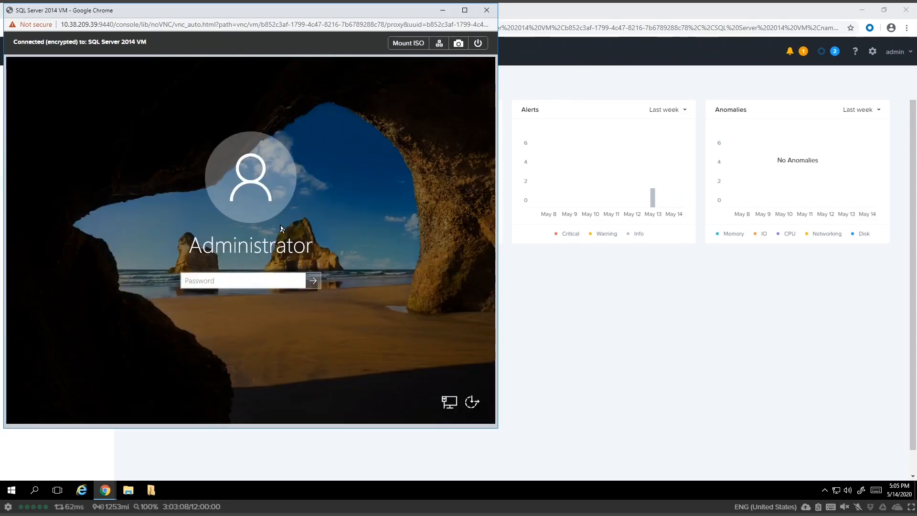
pyautogui.write('nutanix/4u')
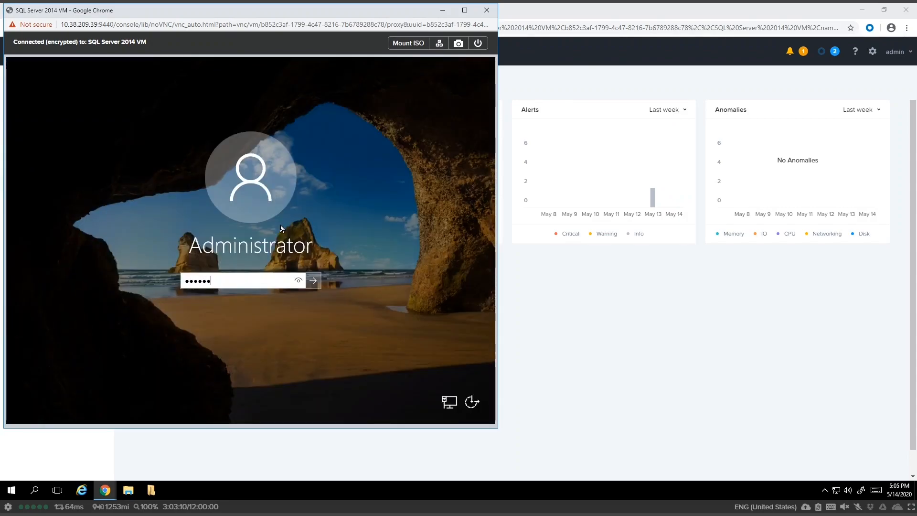
pyautogui.press('Return')
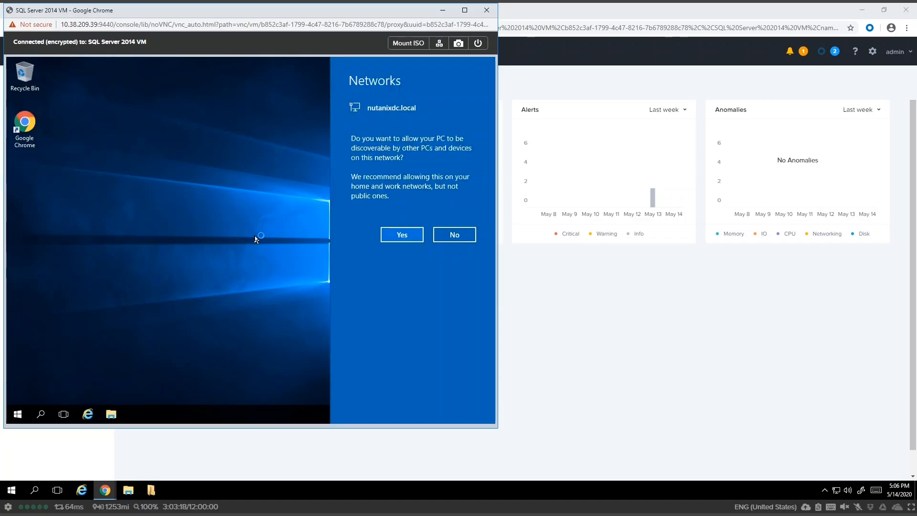
pyautogui.click(389, 237)
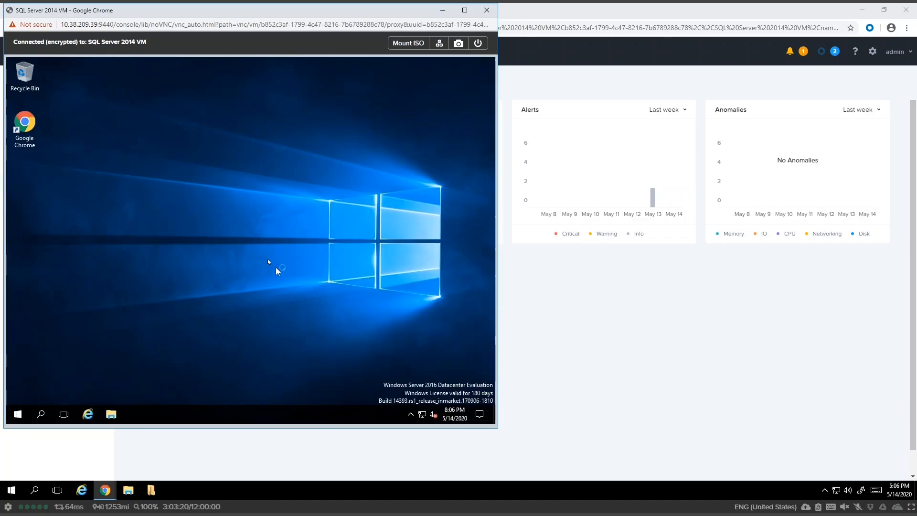
# Set the desktop background to the beach picture.
pyautogui.rightClick(232, 256)
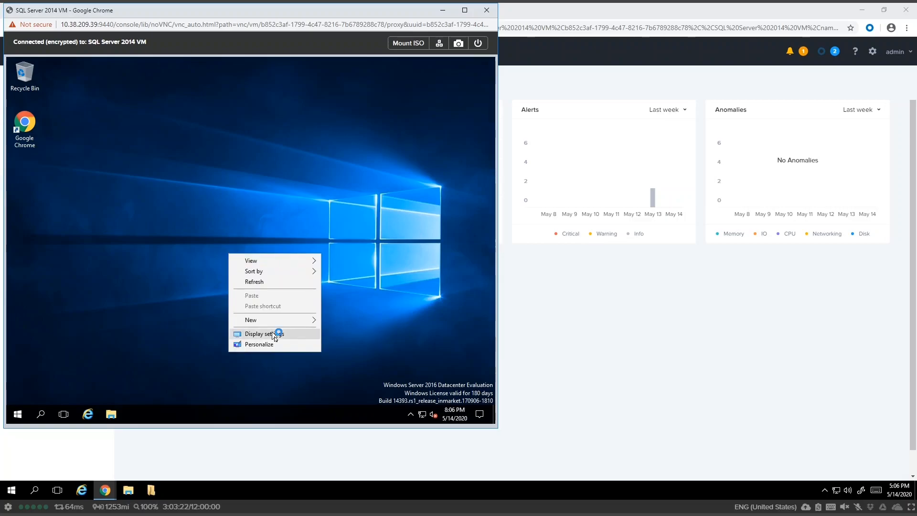
pyautogui.click(259, 343)
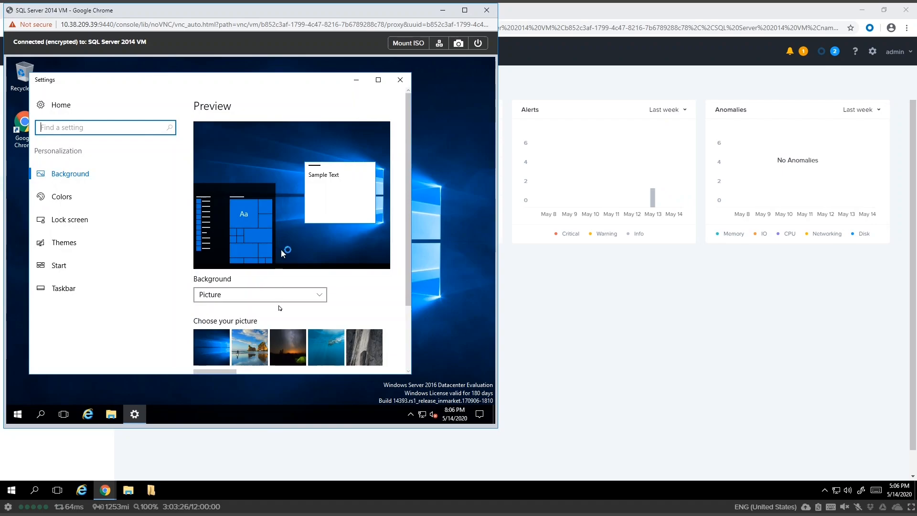
pyautogui.click(256, 347)
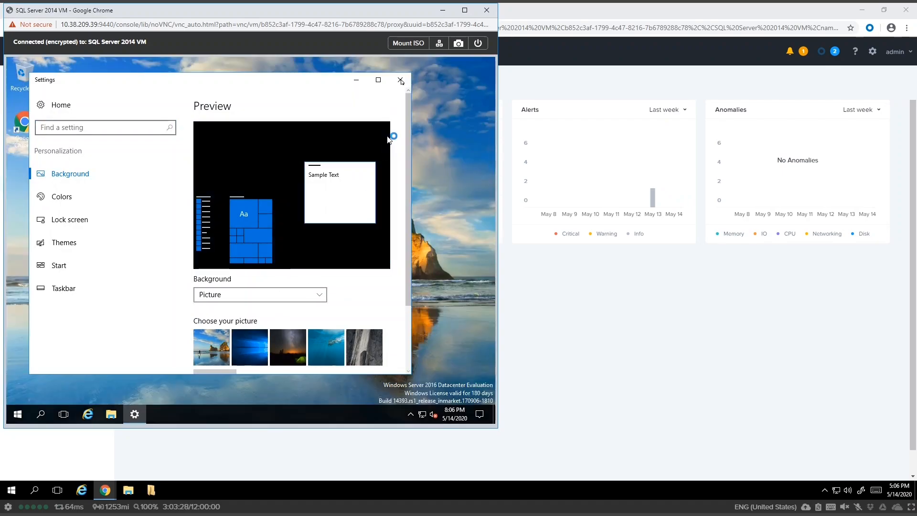
pyautogui.click(400, 79)
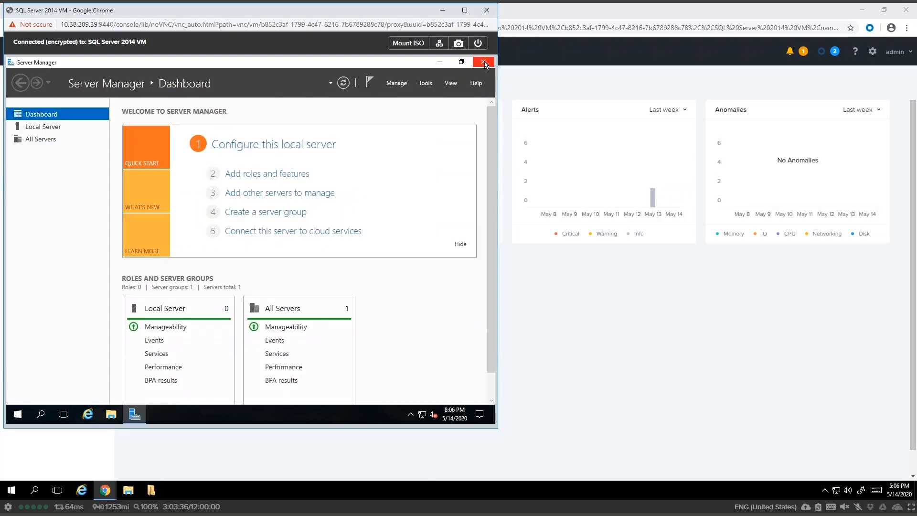
# Close Server Manager and create a new text document named test on the desktop.
pyautogui.click(483, 62)
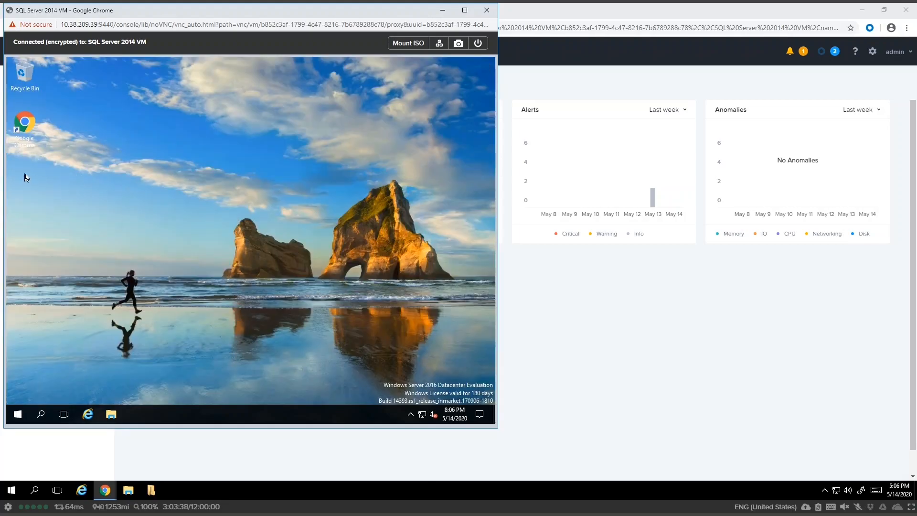
pyautogui.rightClick(25, 174)
pyautogui.moveTo(55, 240)
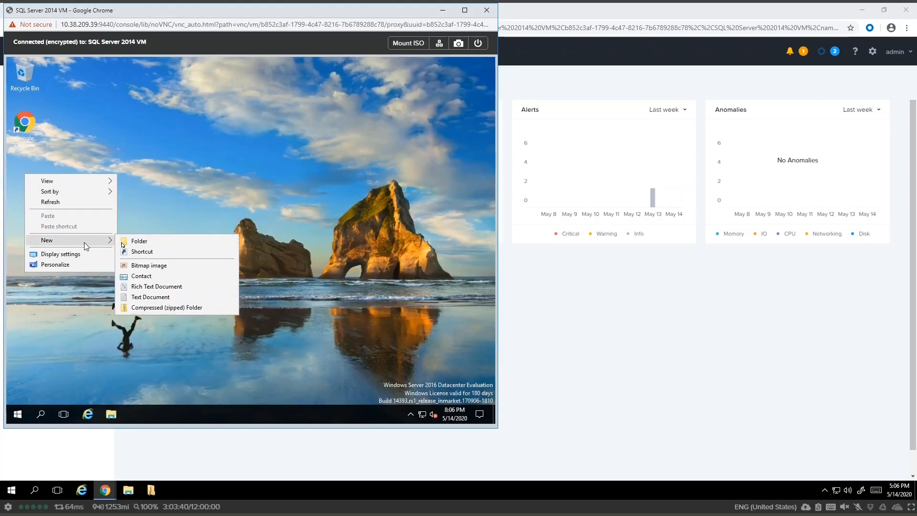
pyautogui.click(138, 296)
pyautogui.write('te')
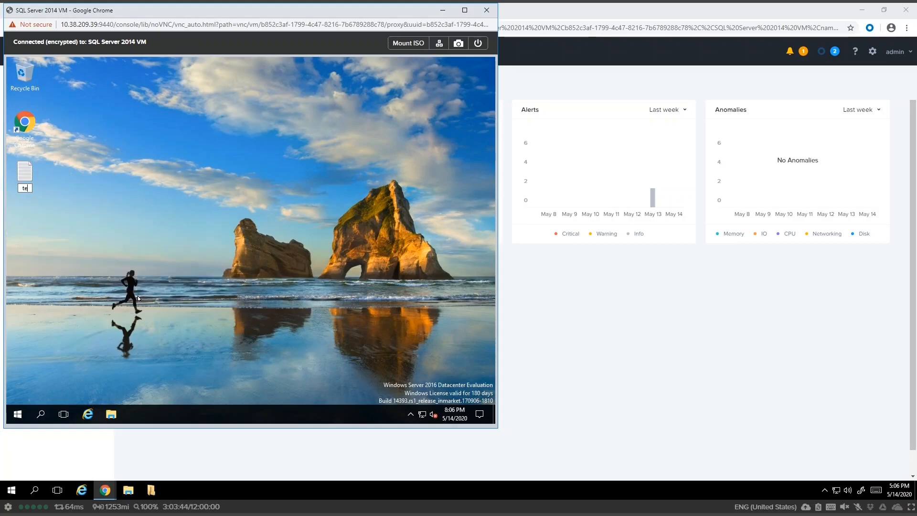
pyautogui.press('Return')
# Close the VM console and go to Recovery Plans on the other Prism Central session.
pyautogui.click(486, 11)
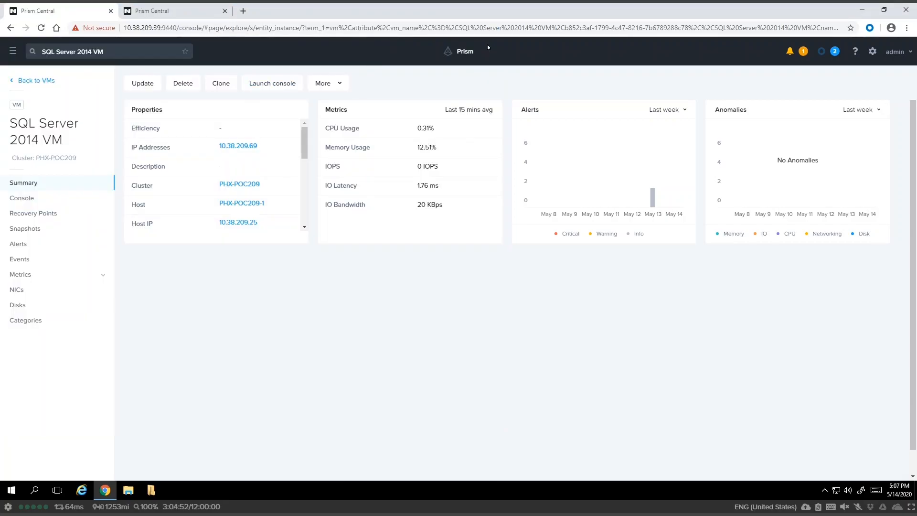
pyautogui.click(180, 13)
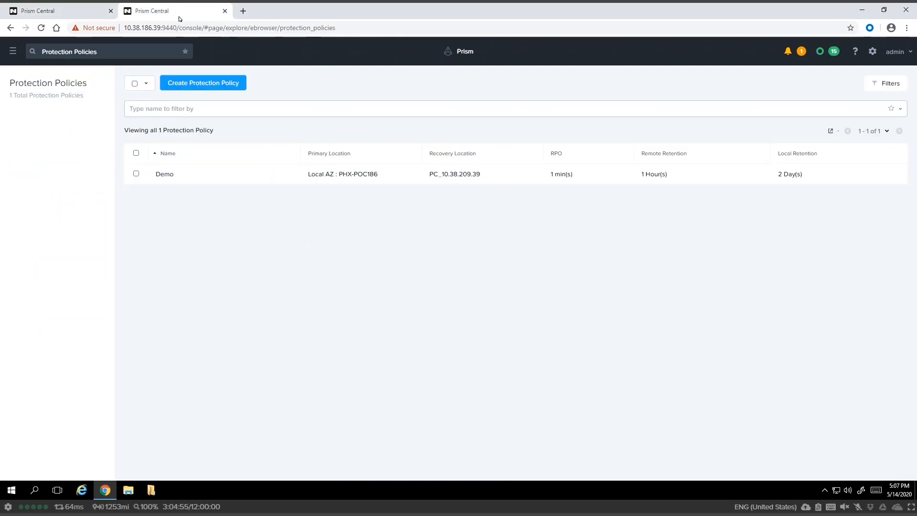
pyautogui.click(13, 51)
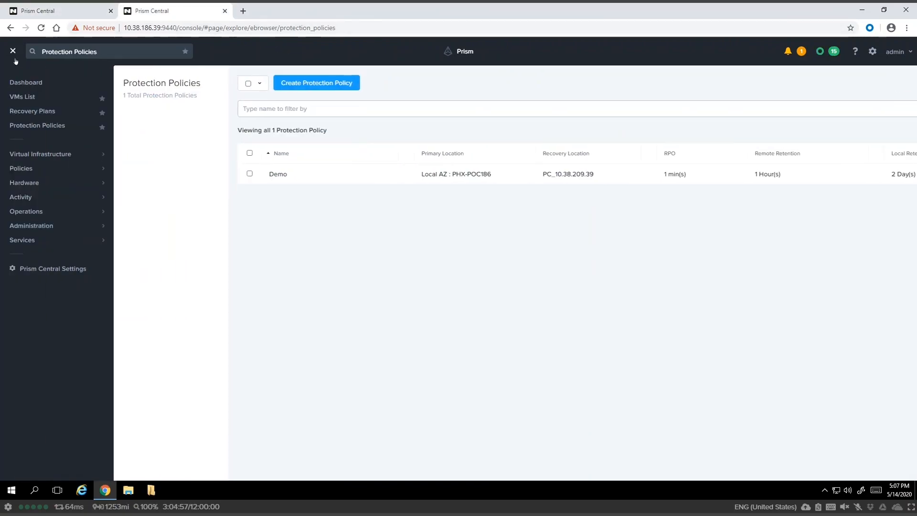
pyautogui.click(43, 112)
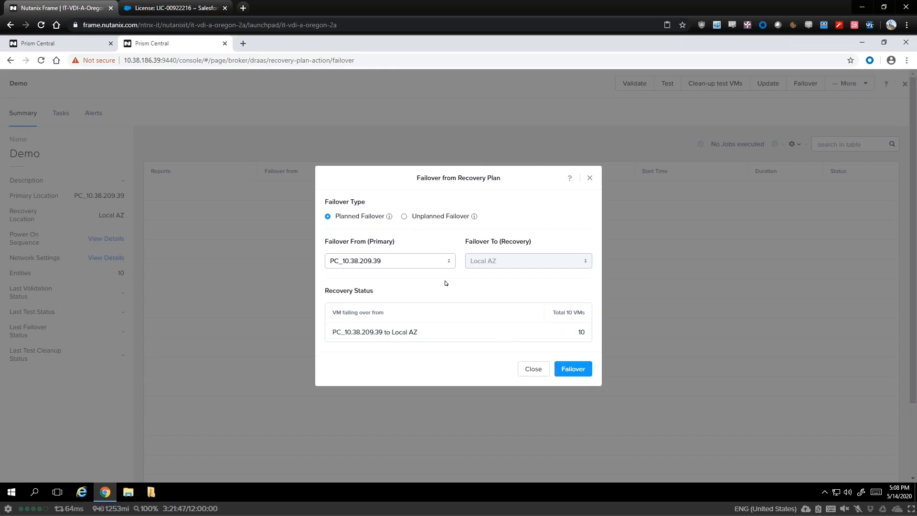
# Launch Demo's failover to Local AZ, execute anyway past the license warnings, and close the details.
pyautogui.click(565, 369)
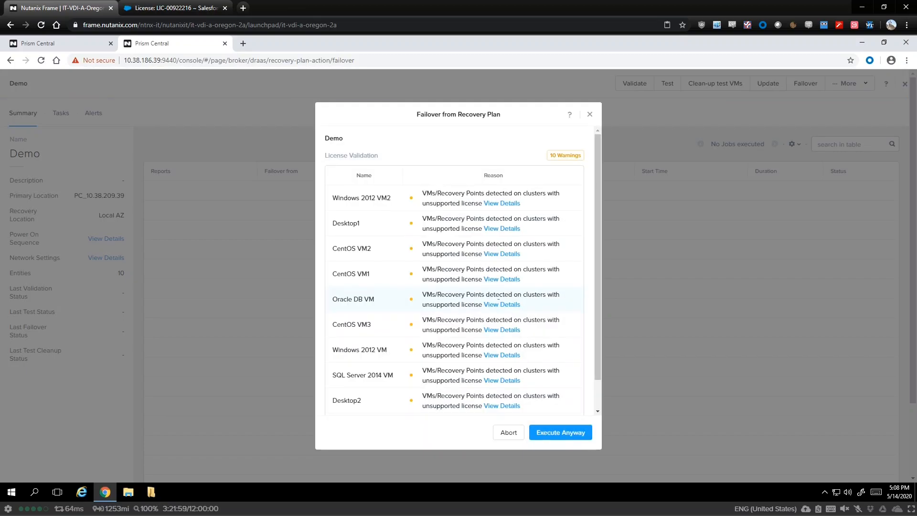
pyautogui.click(555, 432)
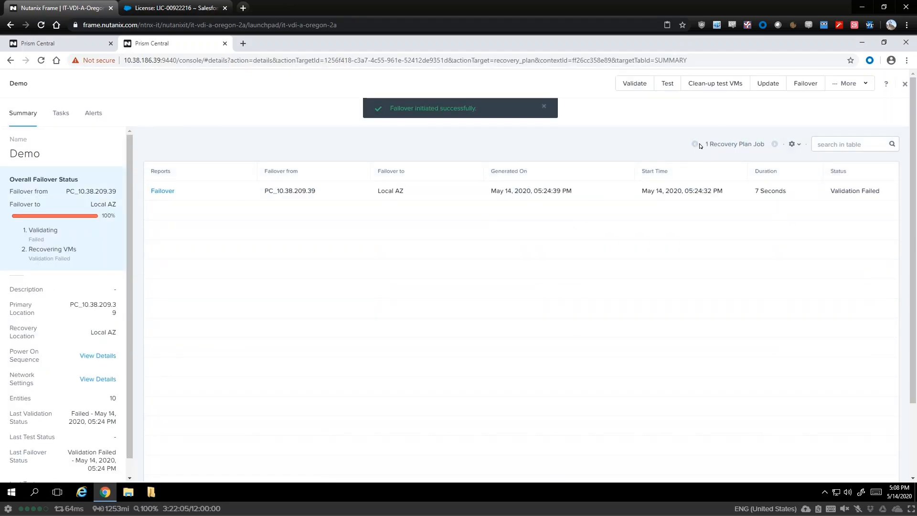
pyautogui.click(904, 84)
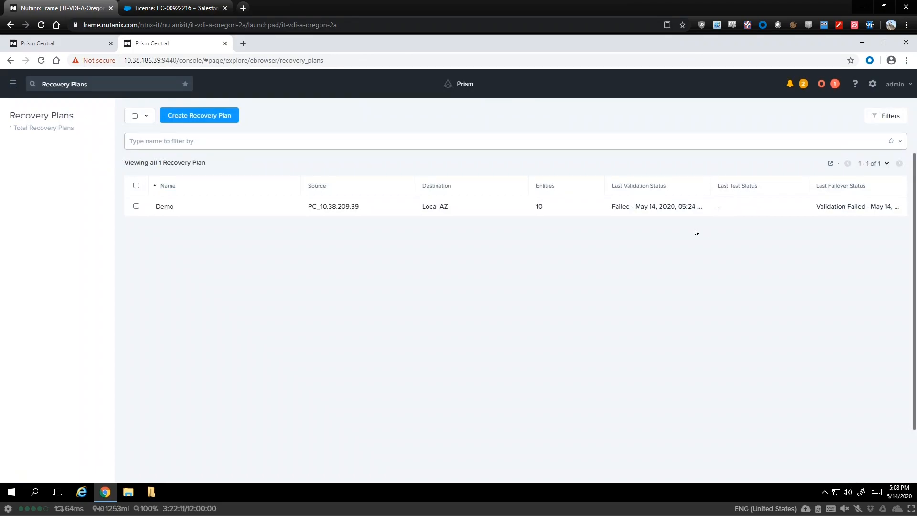
# Open the full Tasks page via View All Tasks in the Recent Tasks dropdown.
pyautogui.click(821, 85)
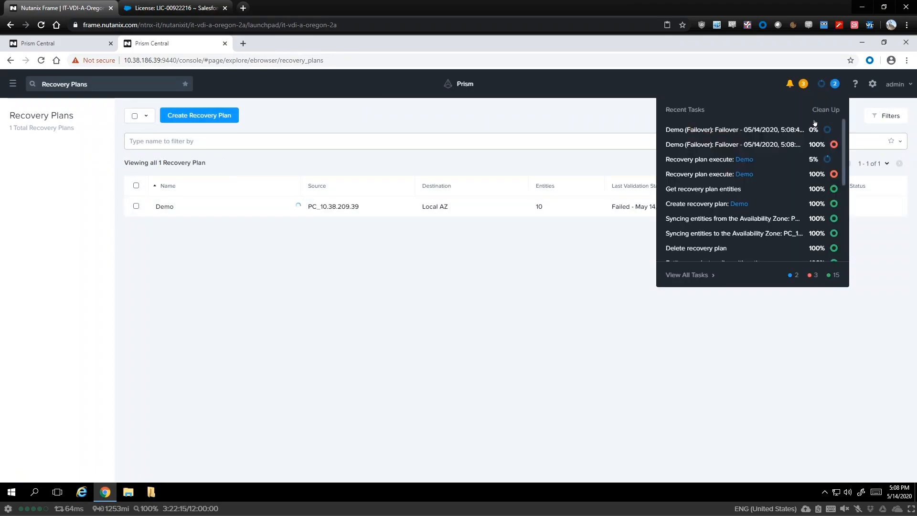
pyautogui.click(582, 119)
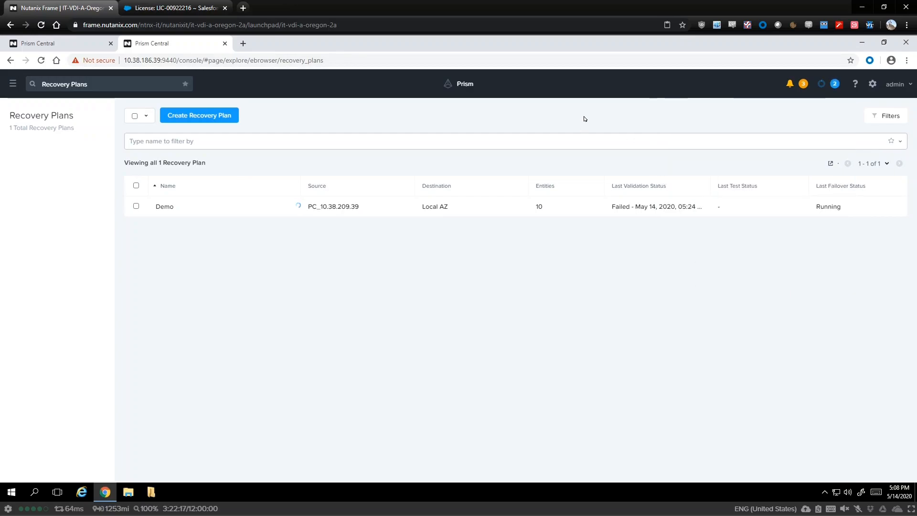
pyautogui.click(821, 85)
pyautogui.click(686, 275)
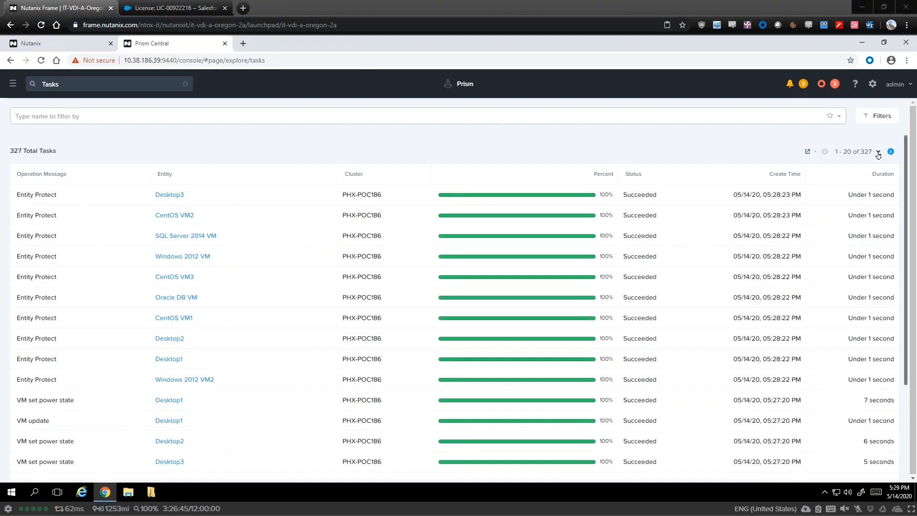
# Page back through older tasks to review the recovery jobs, then return to the first page.
pyautogui.click(890, 152)
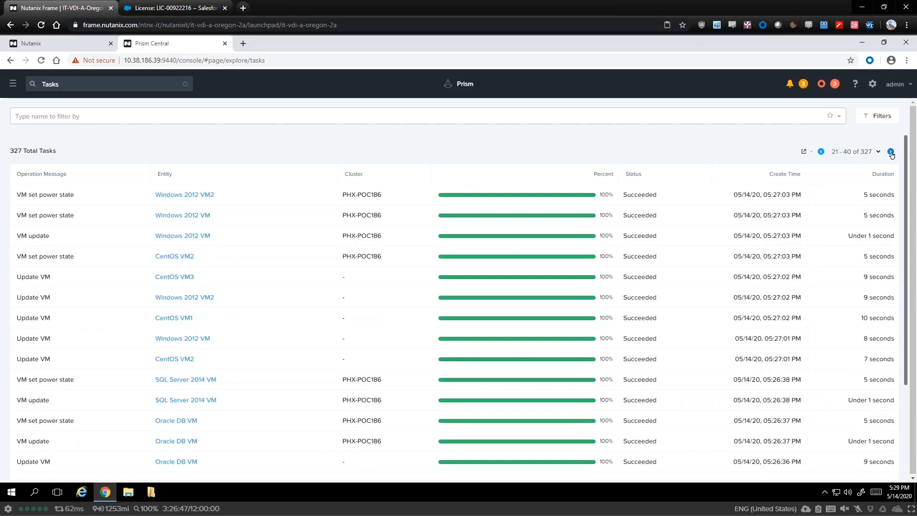
pyautogui.click(890, 152)
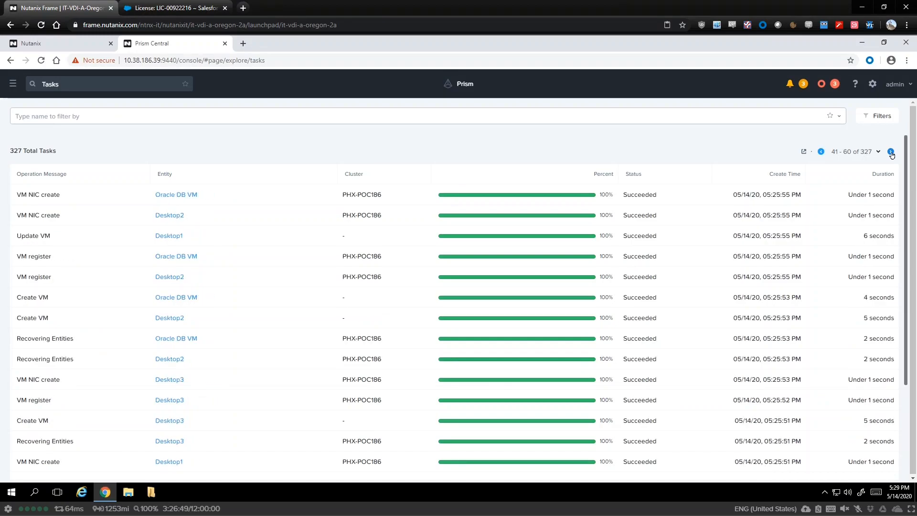
pyautogui.click(890, 153)
pyautogui.click(890, 153)
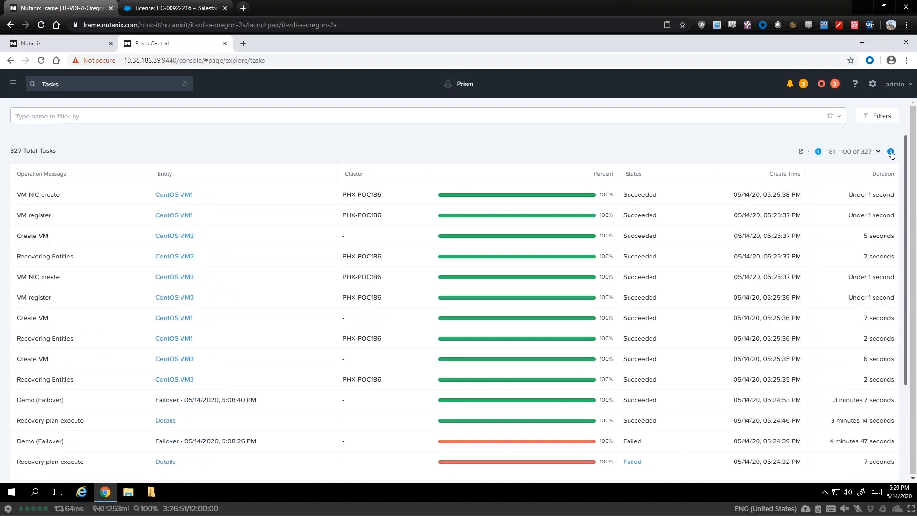
pyautogui.click(890, 153)
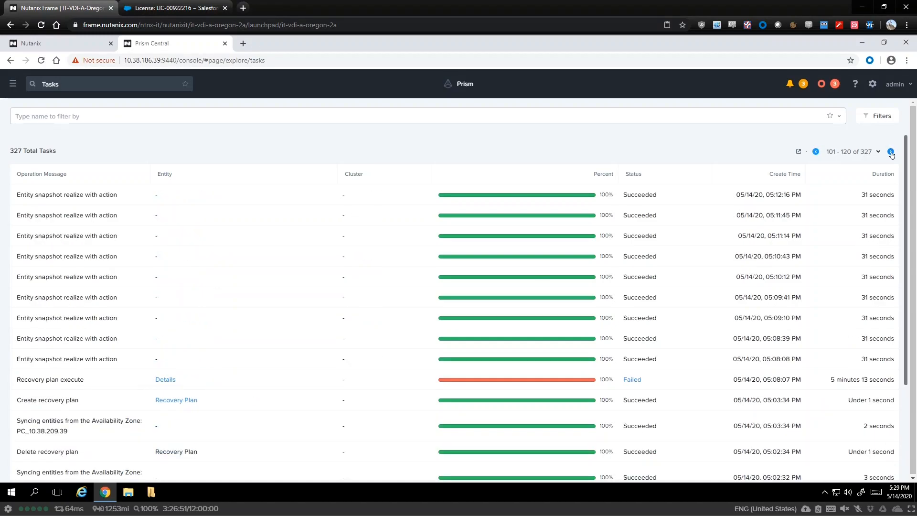
pyautogui.click(816, 152)
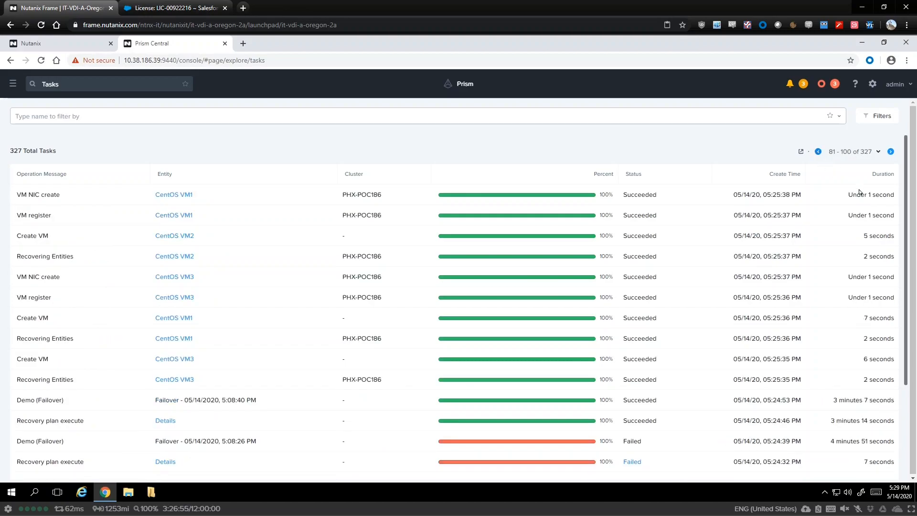
pyautogui.scroll(-1, 817, 271)
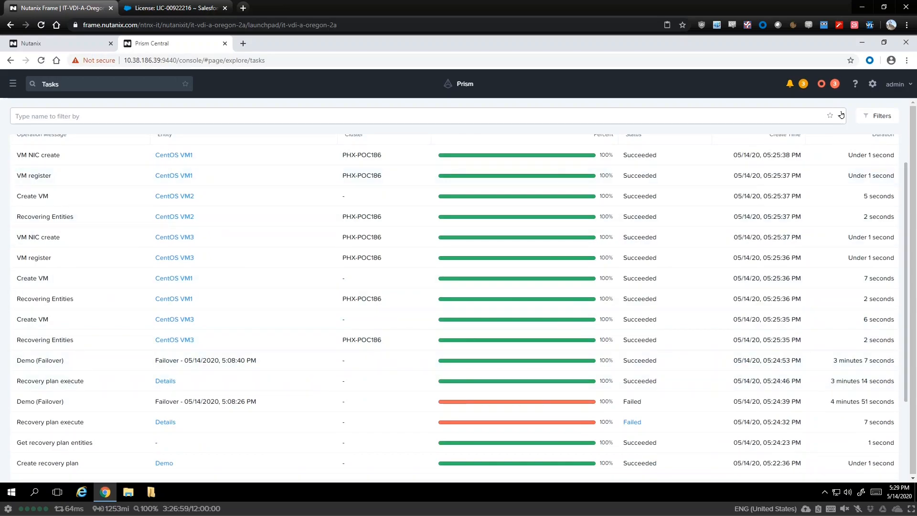
pyautogui.scroll(1, 839, 165)
pyautogui.click(819, 152)
pyautogui.click(821, 153)
pyautogui.click(821, 152)
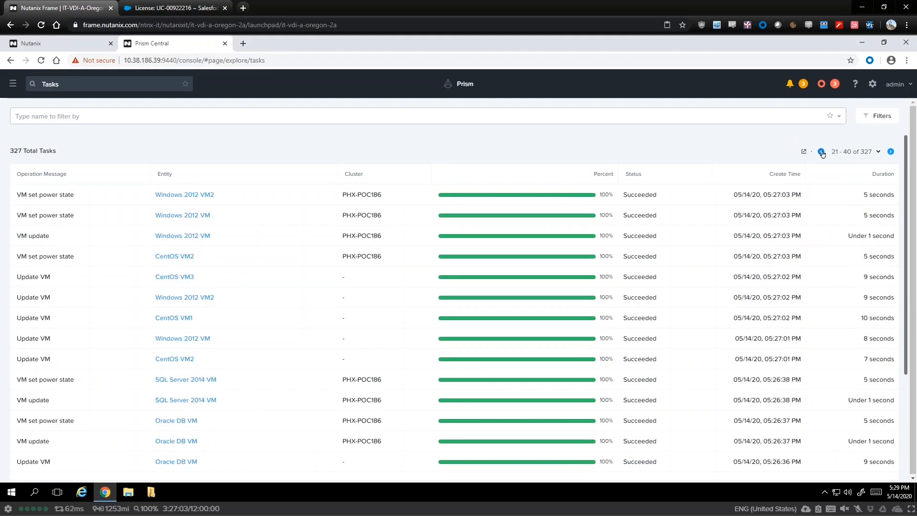
pyautogui.click(821, 152)
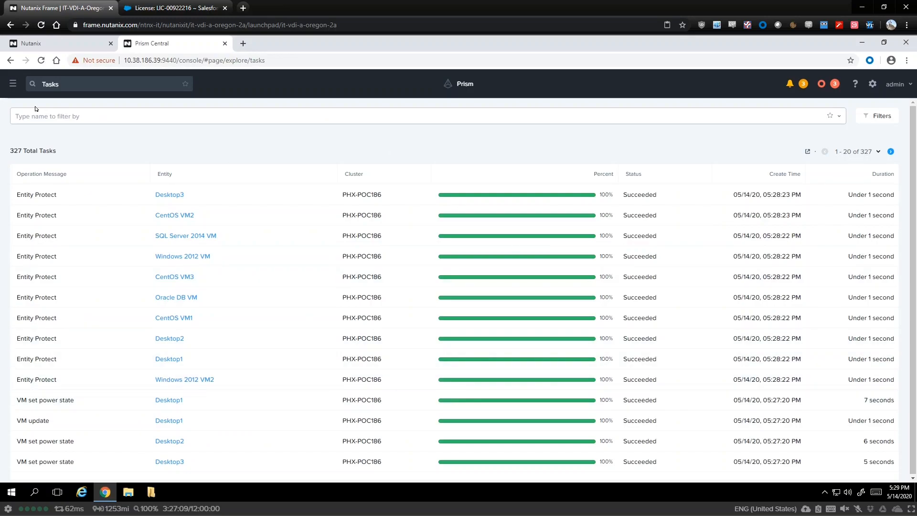
pyautogui.click(12, 86)
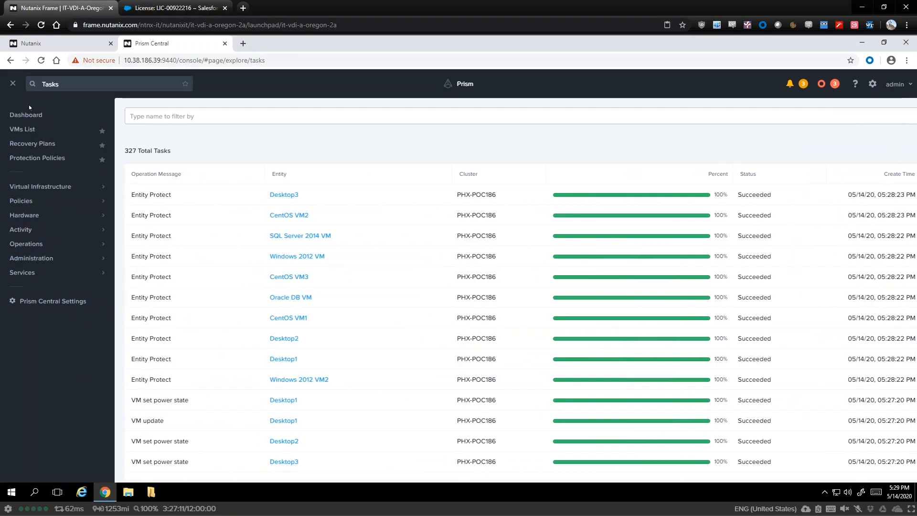
# Open SQL Server 2014 VM from the VMs list and launch its console.
pyautogui.click(27, 129)
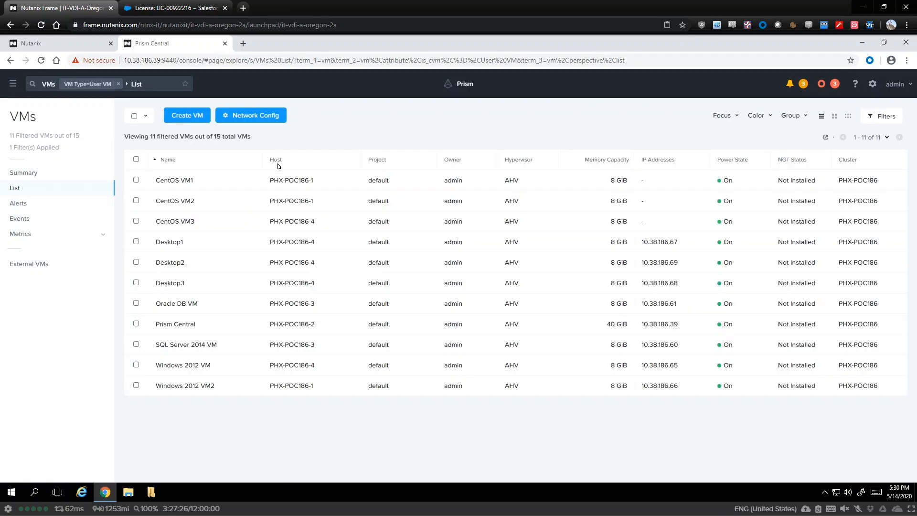
pyautogui.click(178, 346)
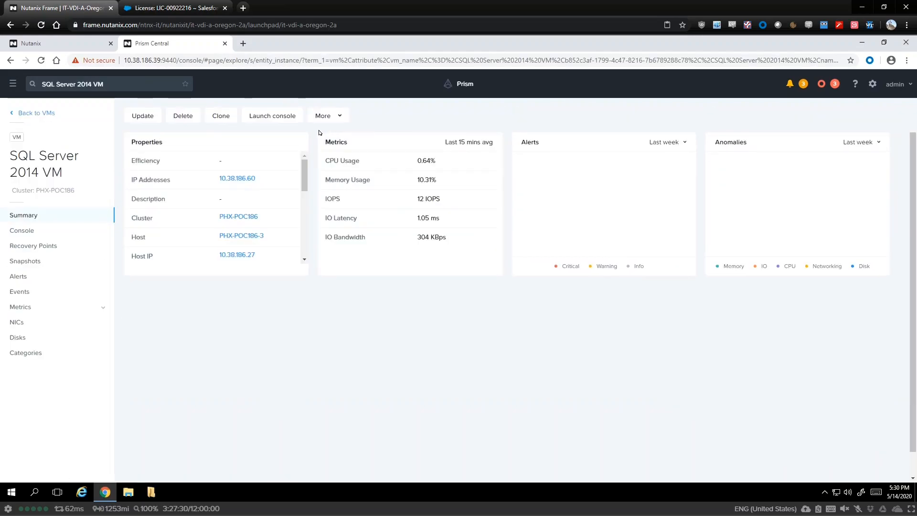
pyautogui.click(282, 117)
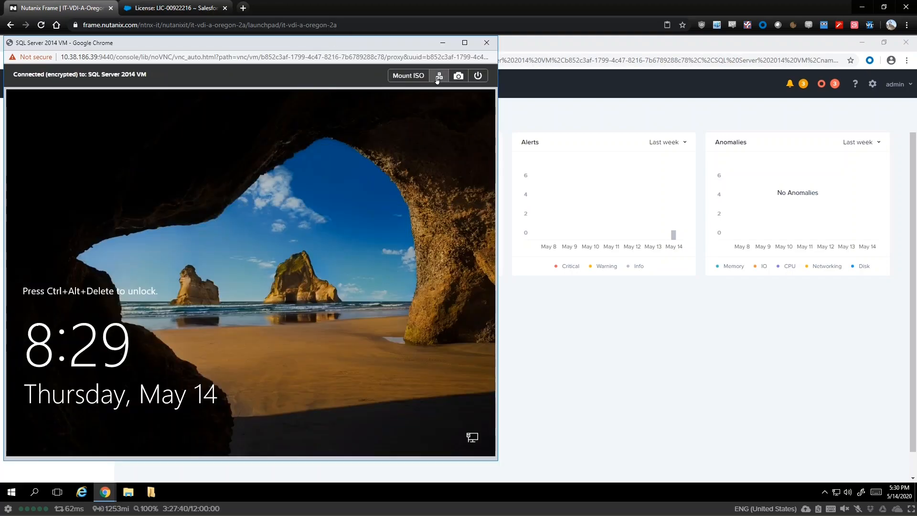
# Sign in as Administrator, close Server Manager to show the test file, then close the console.
pyautogui.click(437, 76)
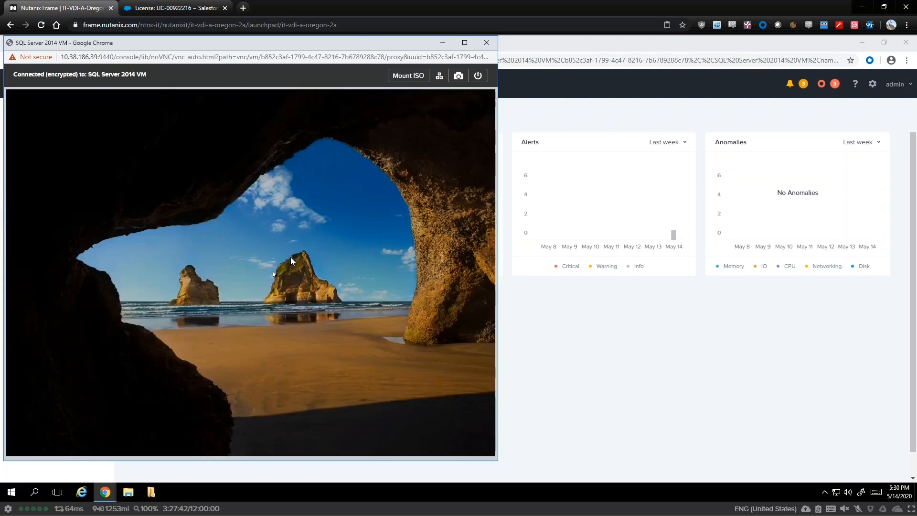
pyautogui.write('********')
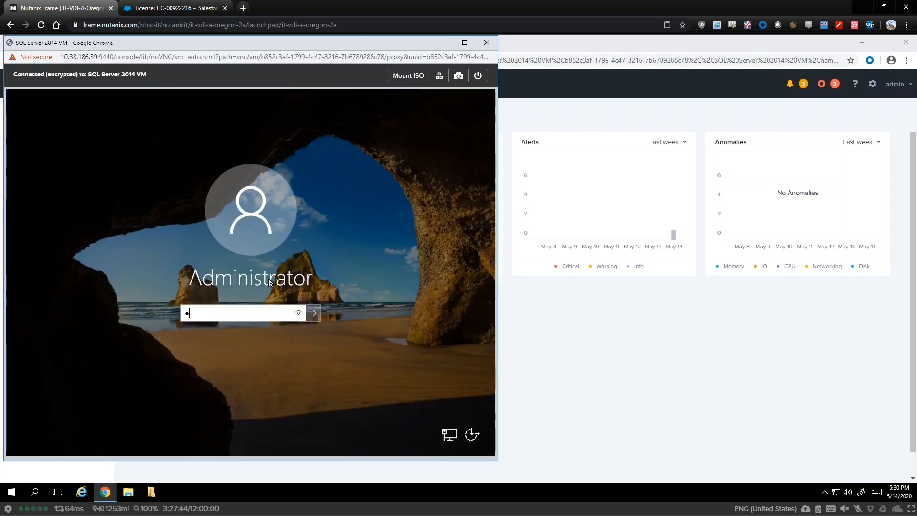
pyautogui.press('Return')
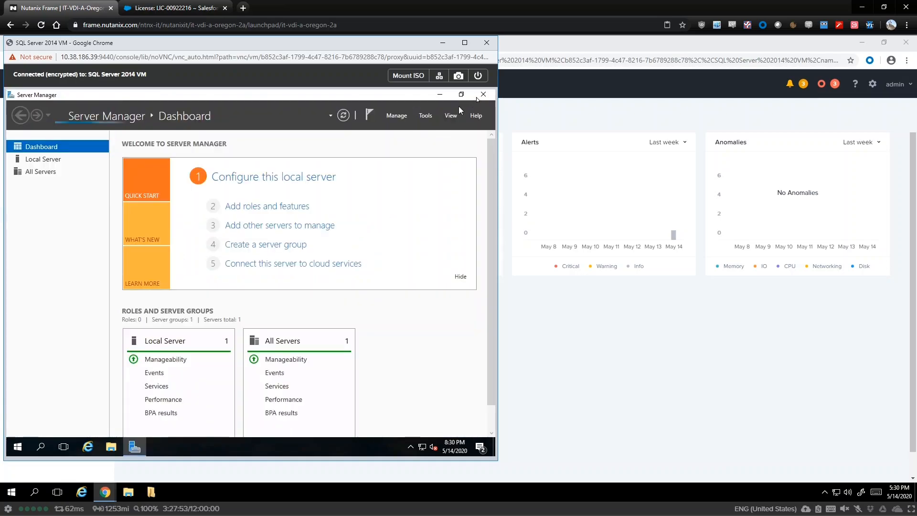
pyautogui.click(482, 94)
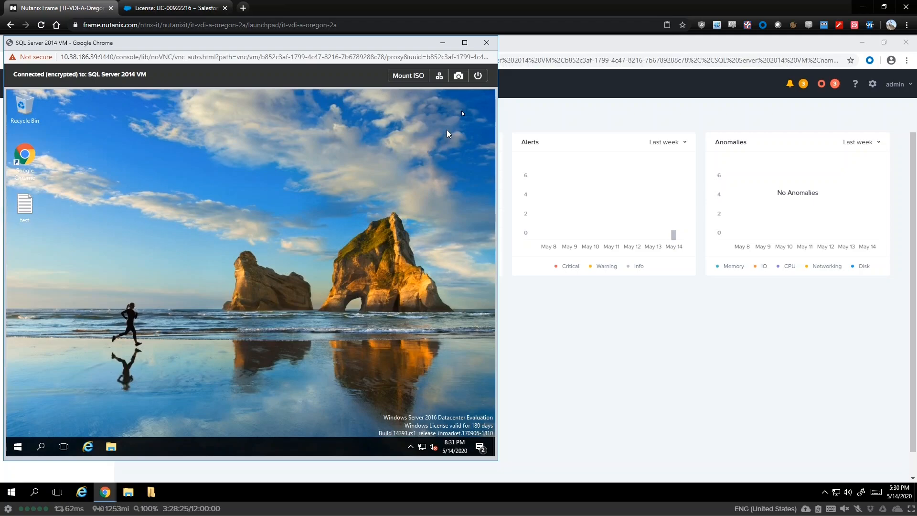
pyautogui.click(487, 42)
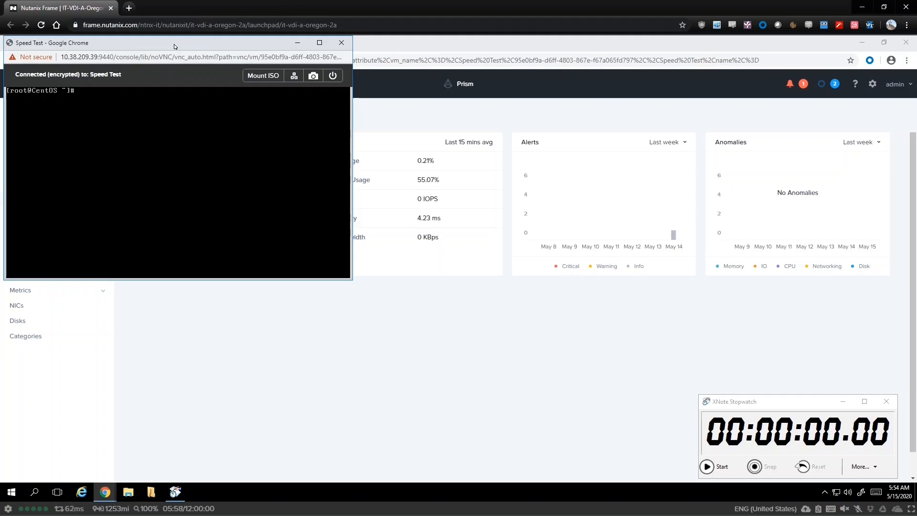
# Run echo "Hello from Nutanix" > hello.txt in the Speed Test console, then ls to confirm it.
pyautogui.moveTo(181, 59); pyautogui.dragTo(241, 152)
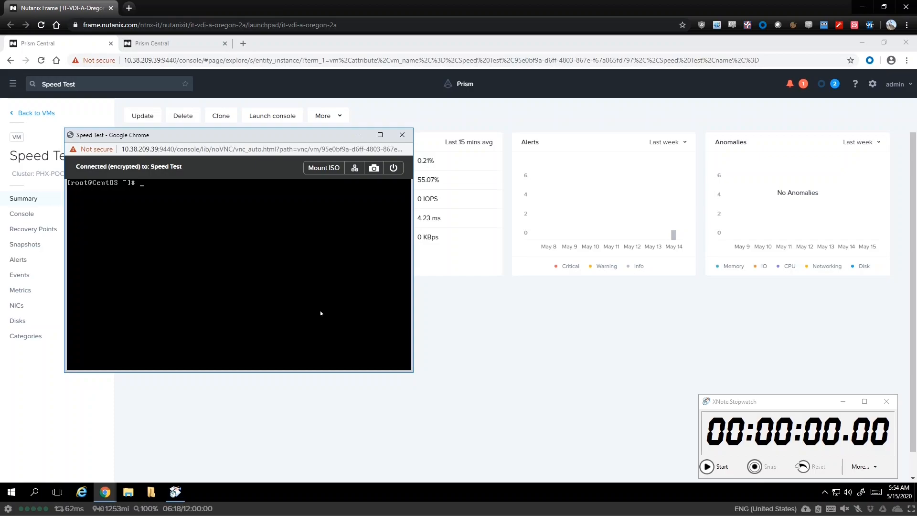
pyautogui.write('e')
pyautogui.write('o from Nuta')
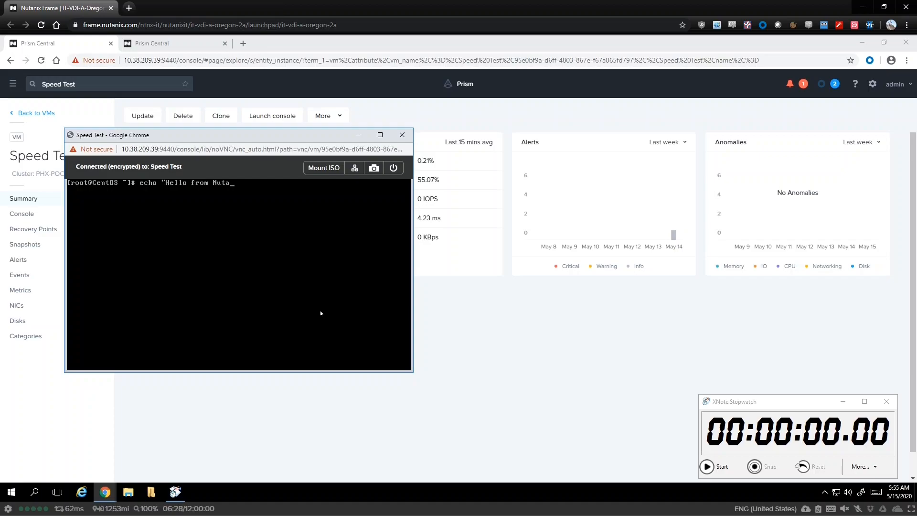
pyautogui.write('nix" > hello.txt')
pyautogui.press('Return')
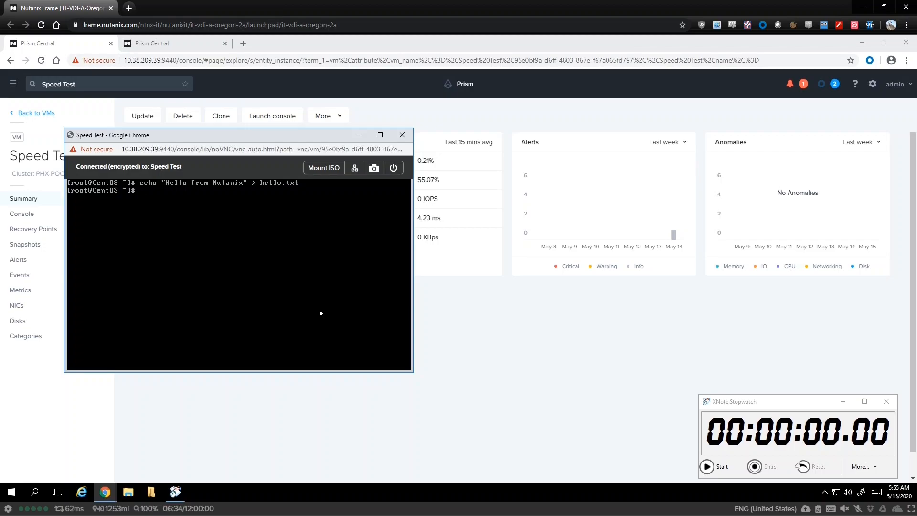
pyautogui.write('ls')
pyautogui.press('Return')
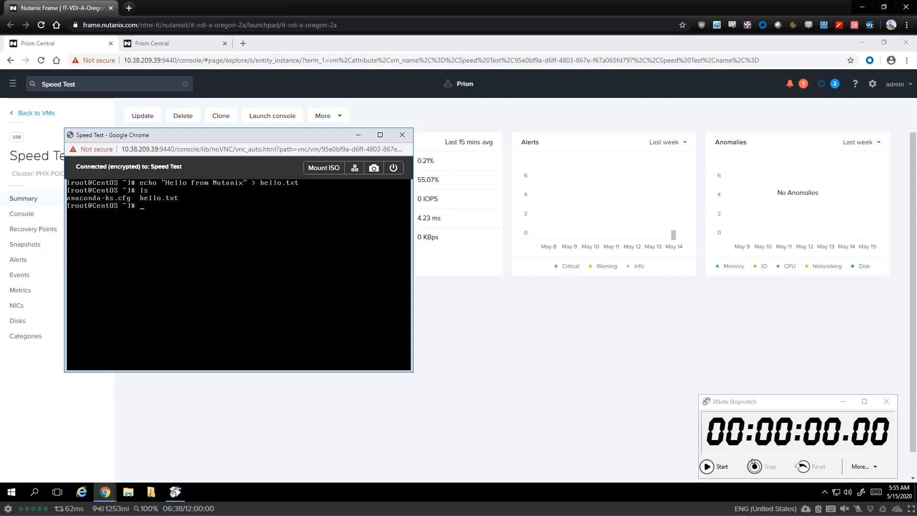
# Start the stopwatch and launch an Unplanned Failover of Speed_Test to Local AZ.
pyautogui.click(722, 467)
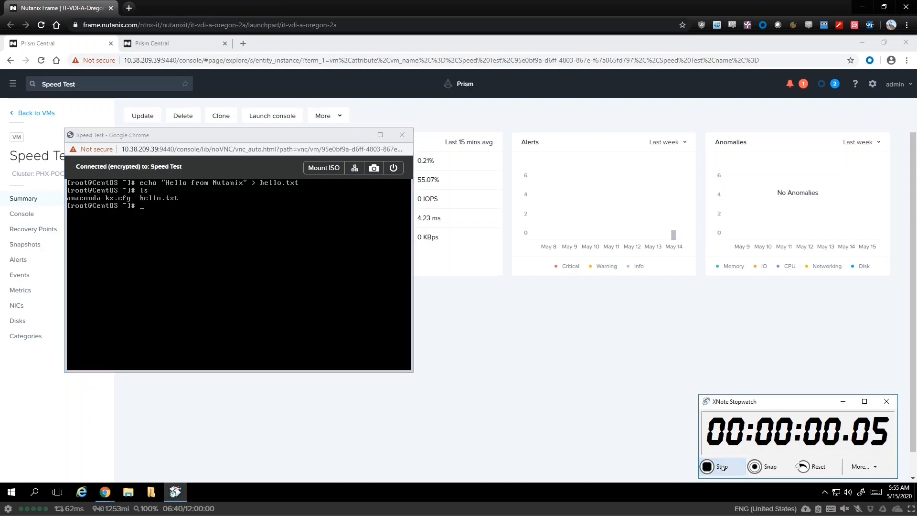
pyautogui.click(516, 339)
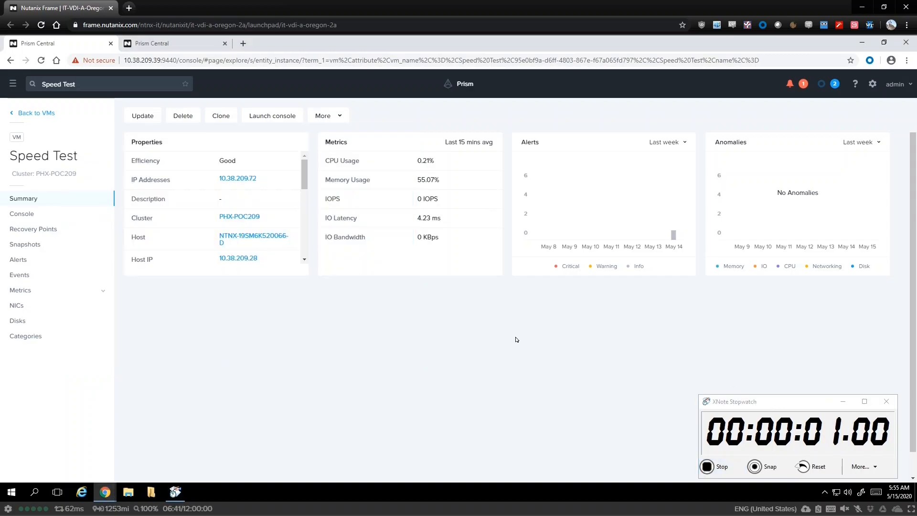
pyautogui.click(193, 42)
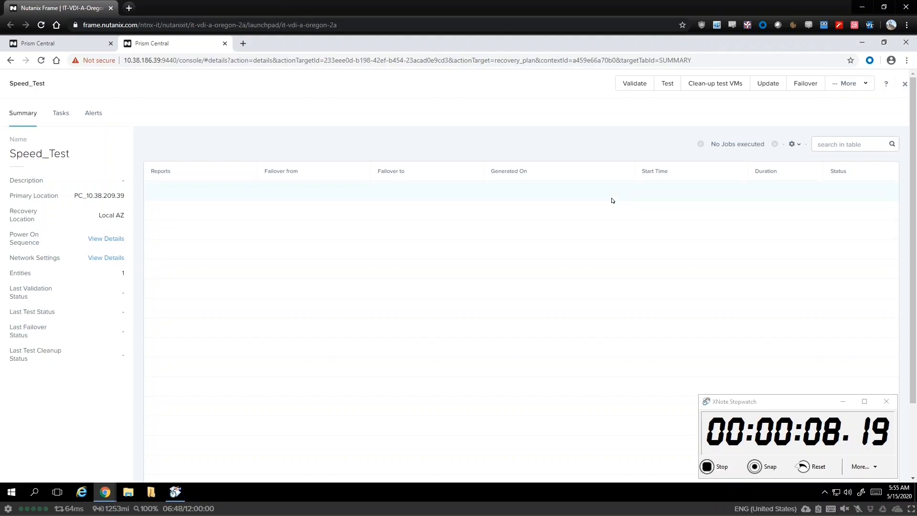
pyautogui.click(807, 85)
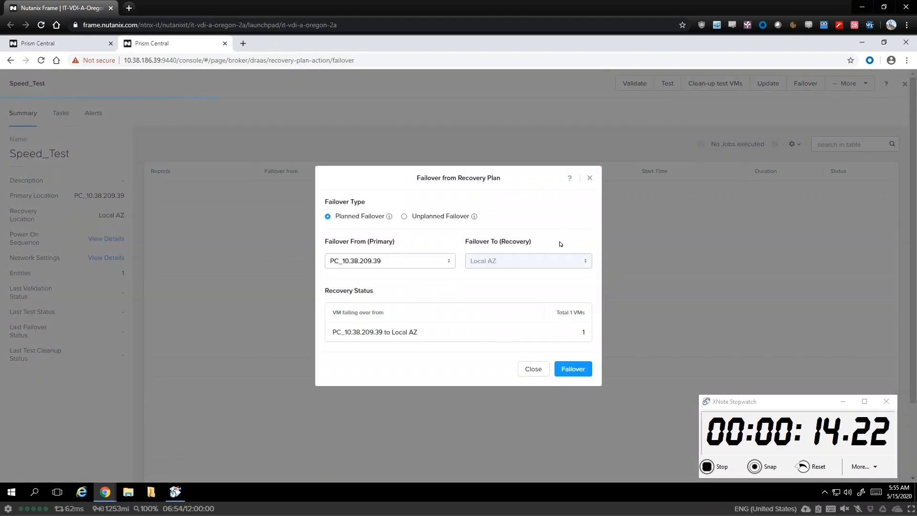
pyautogui.click(404, 234)
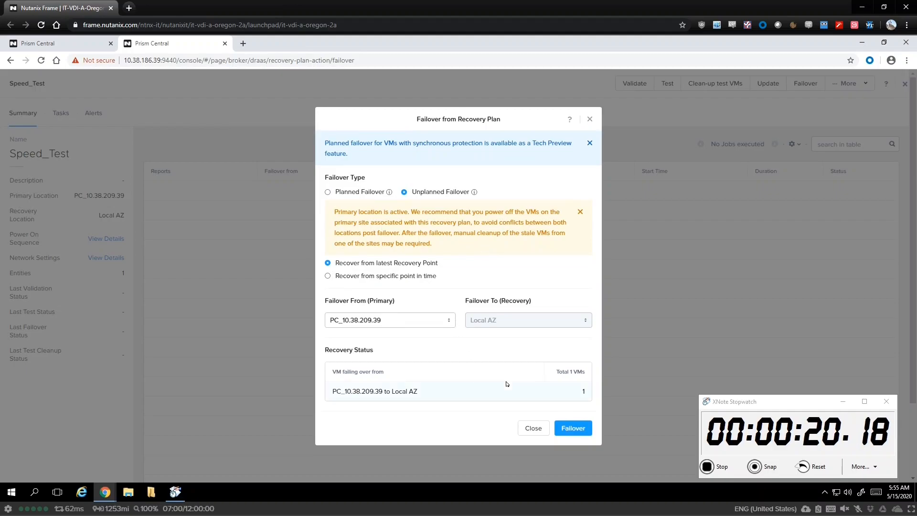
pyautogui.click(577, 429)
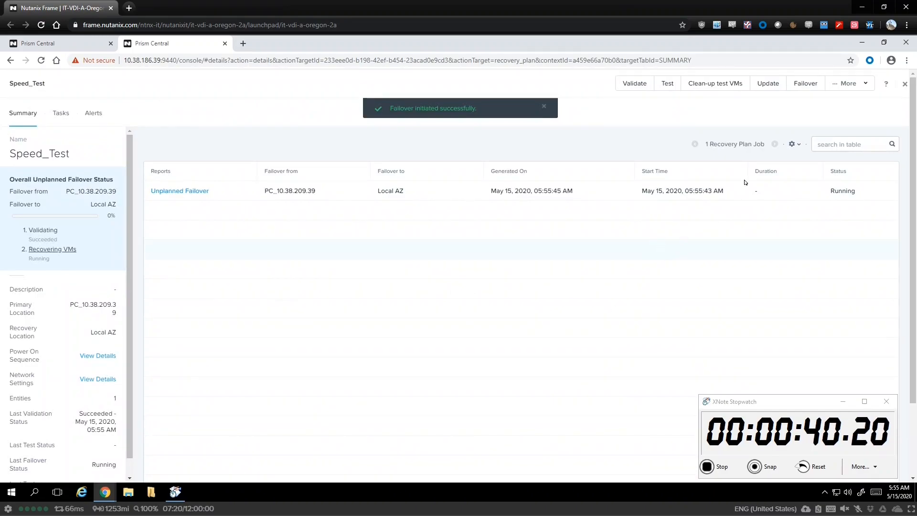
# Review the failover progress in the full task list, then go to the VMs list.
pyautogui.click(903, 85)
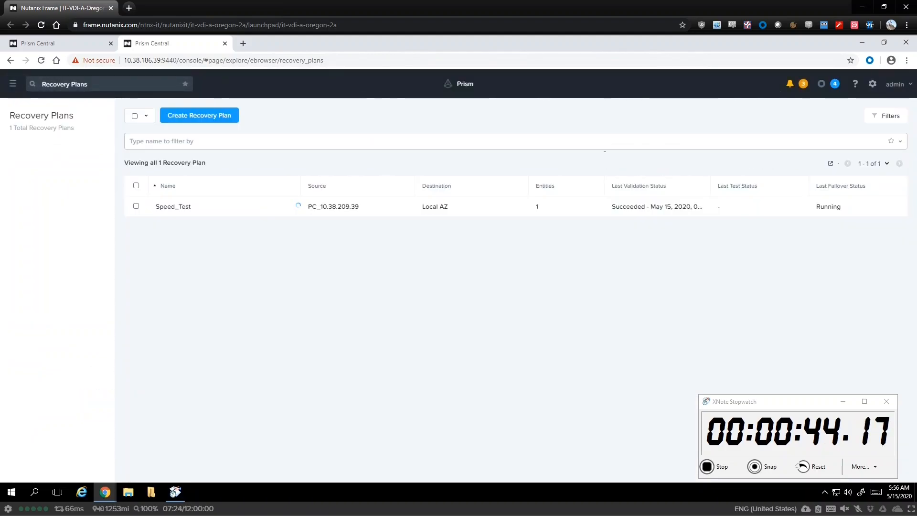
pyautogui.click(822, 87)
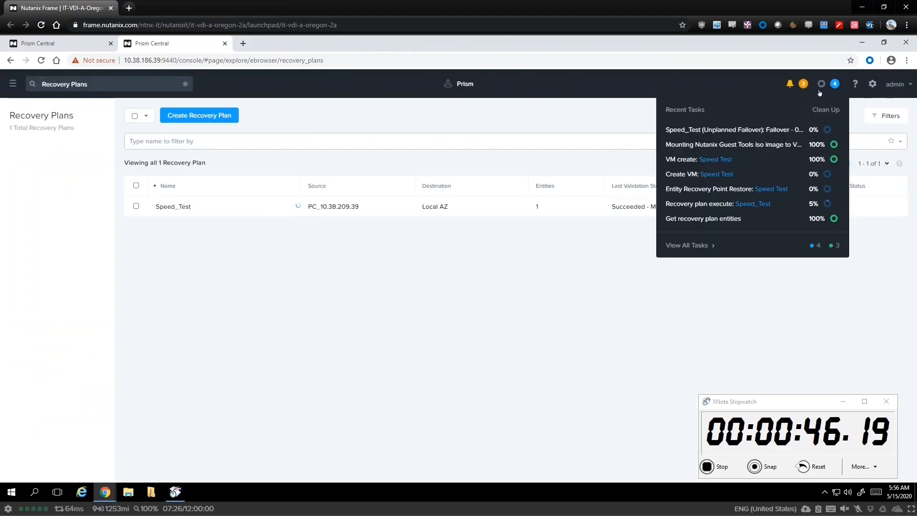
pyautogui.click(686, 245)
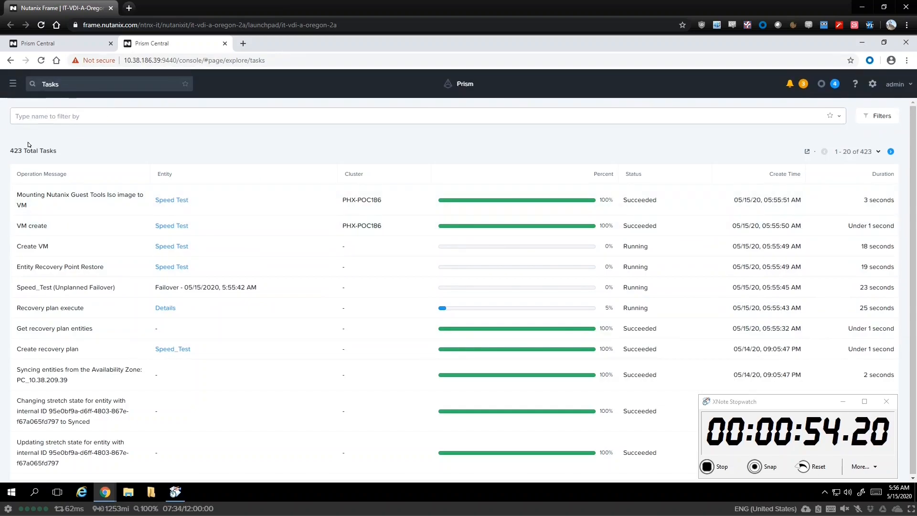
pyautogui.click(13, 84)
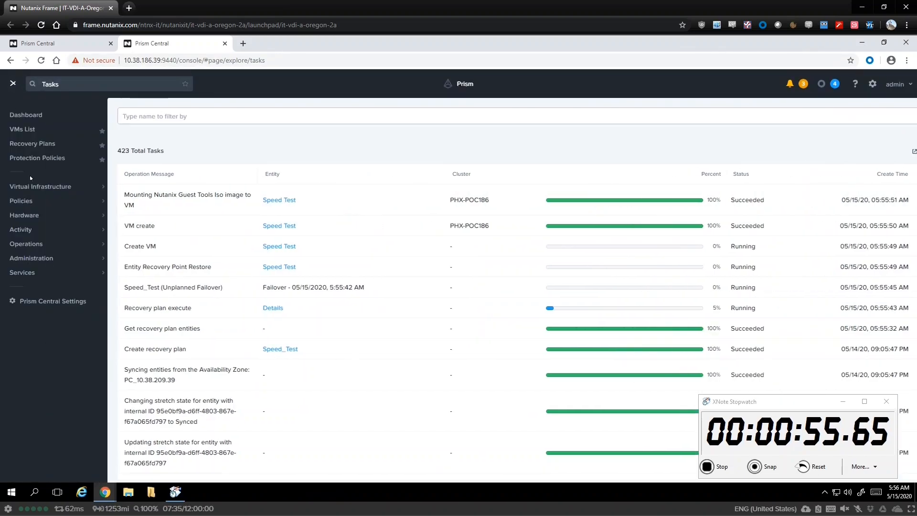
pyautogui.click(23, 129)
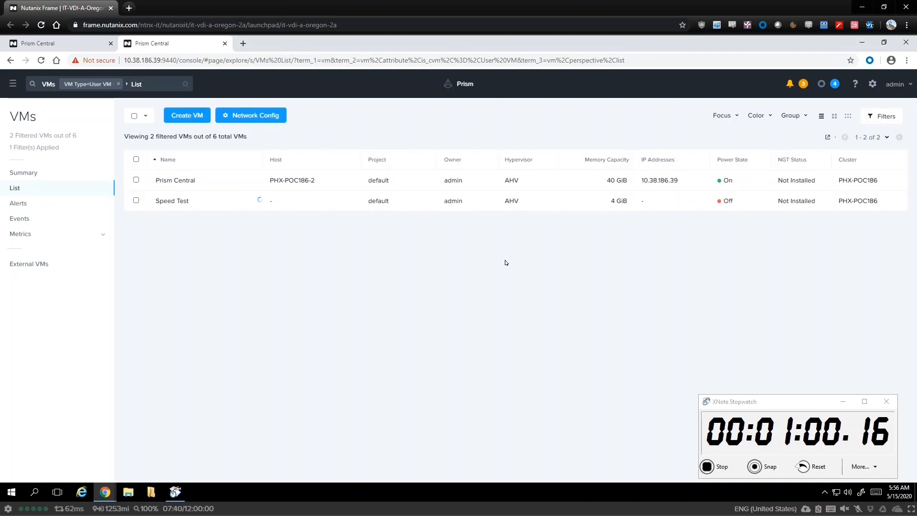
# Recheck Recent Tasks and reopen the Speed Test VM until it powers on at PHX-POC186-1.
pyautogui.click(168, 202)
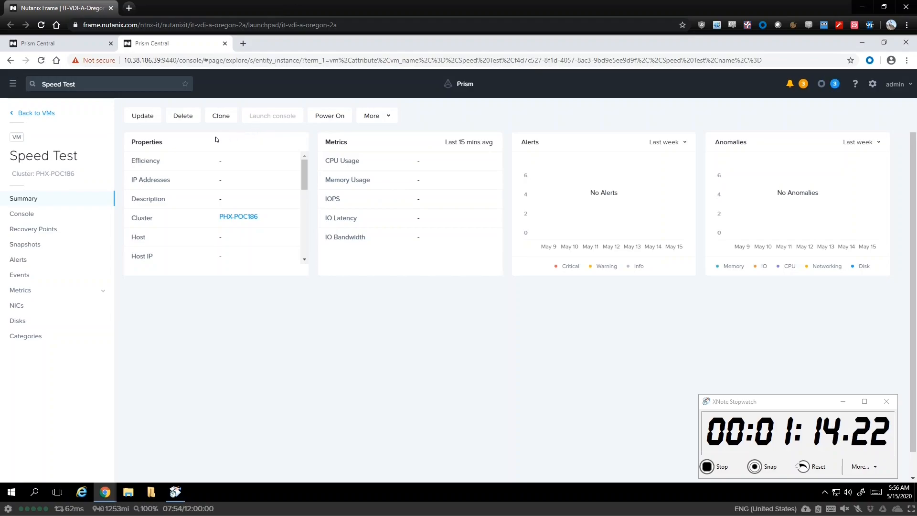
pyautogui.click(44, 116)
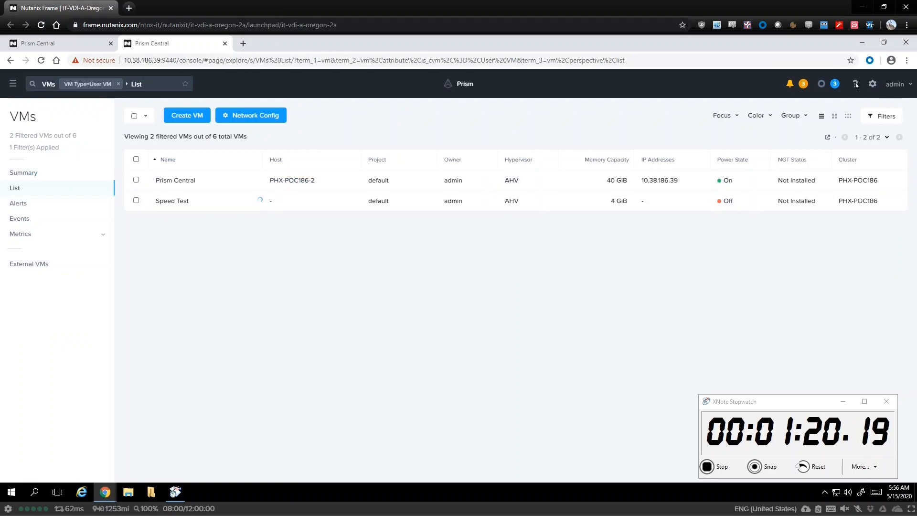
pyautogui.click(821, 84)
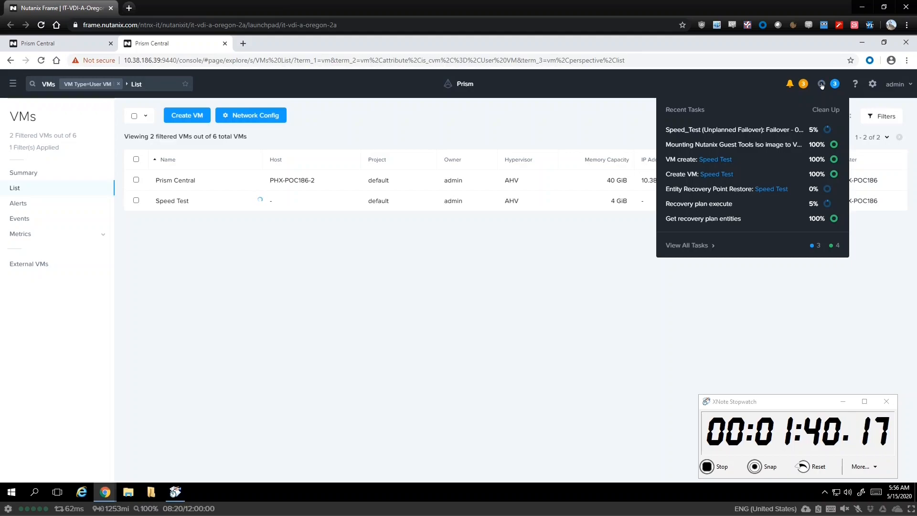
pyautogui.click(309, 219)
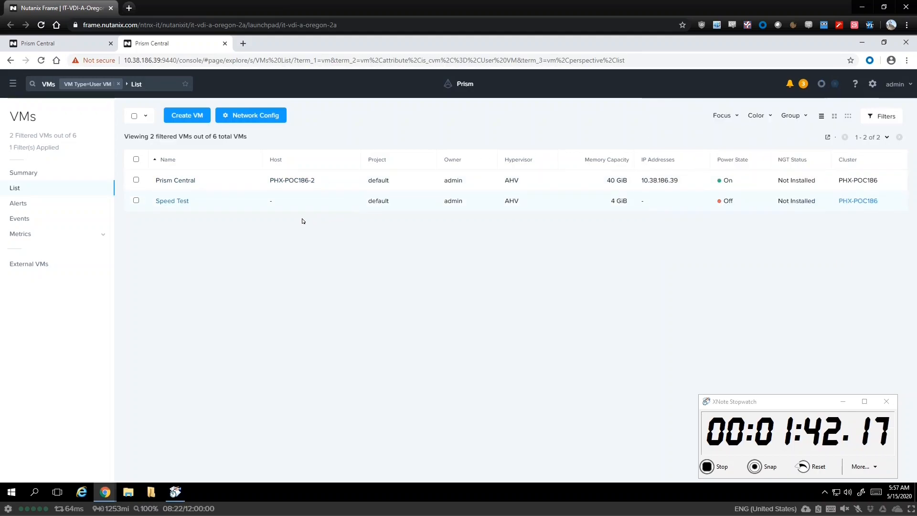
pyautogui.click(180, 201)
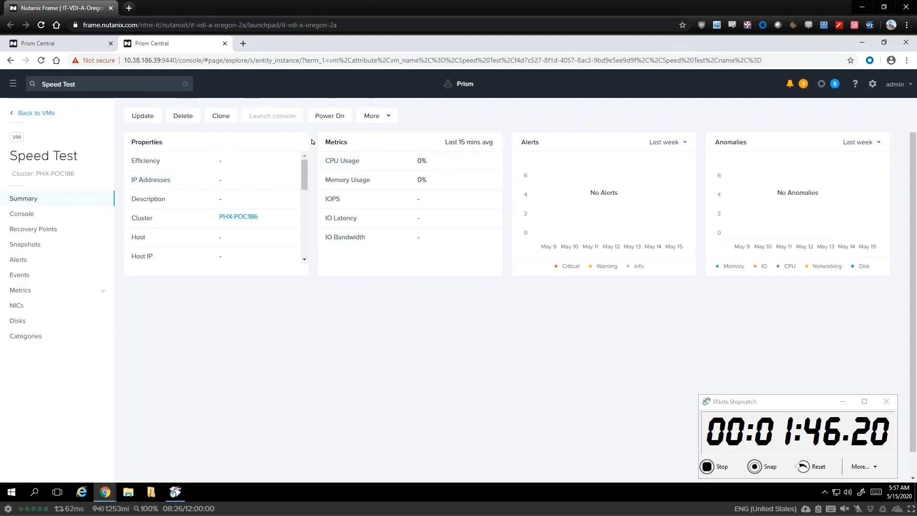
pyautogui.click(820, 86)
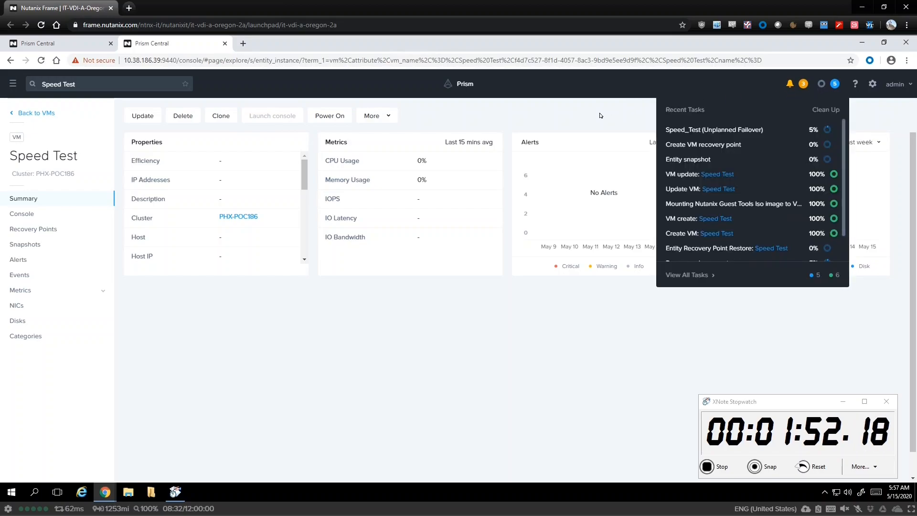
pyautogui.click(578, 127)
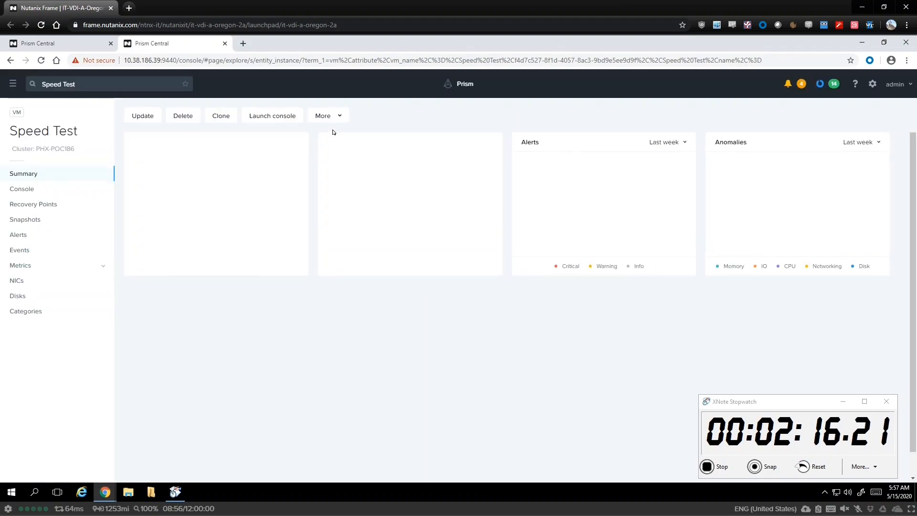
# Launch the Speed Test VM console, log in as root, and list files with ls.
pyautogui.click(268, 117)
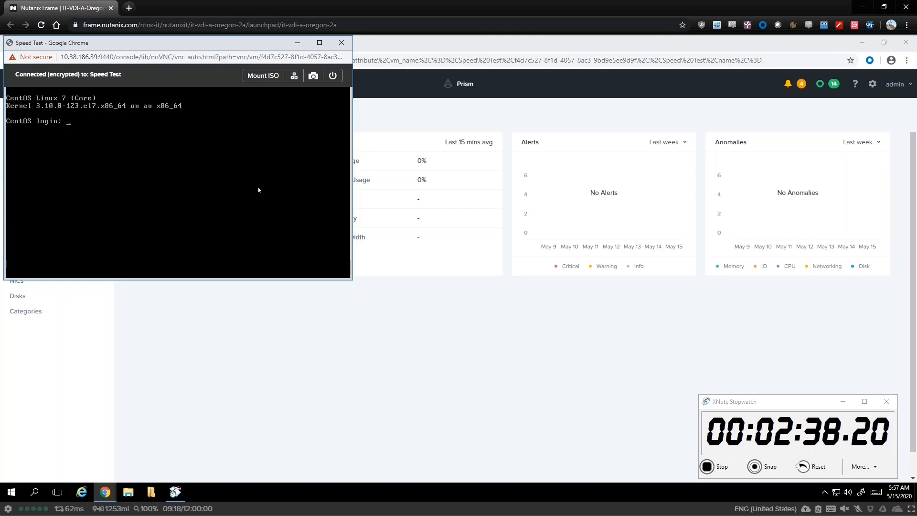
pyautogui.write('t')
pyautogui.press('Return')
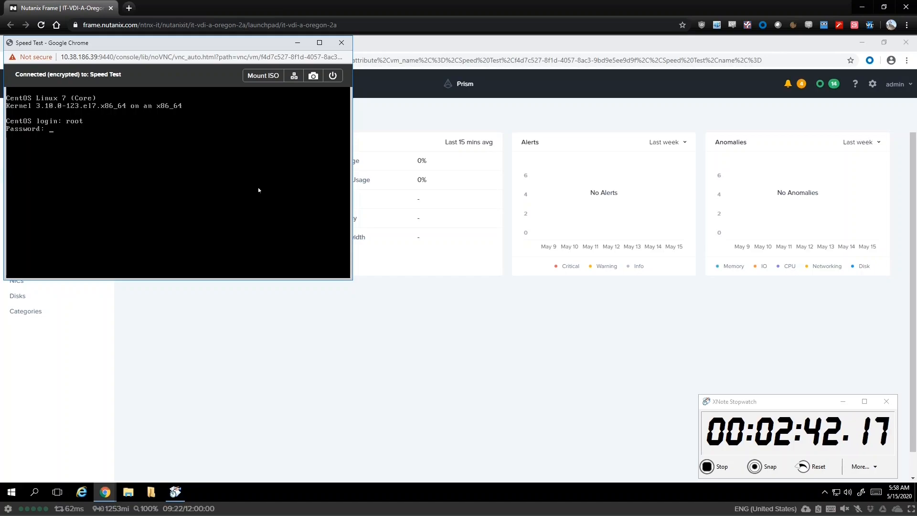
pyautogui.press('Return')
pyautogui.write('ls')
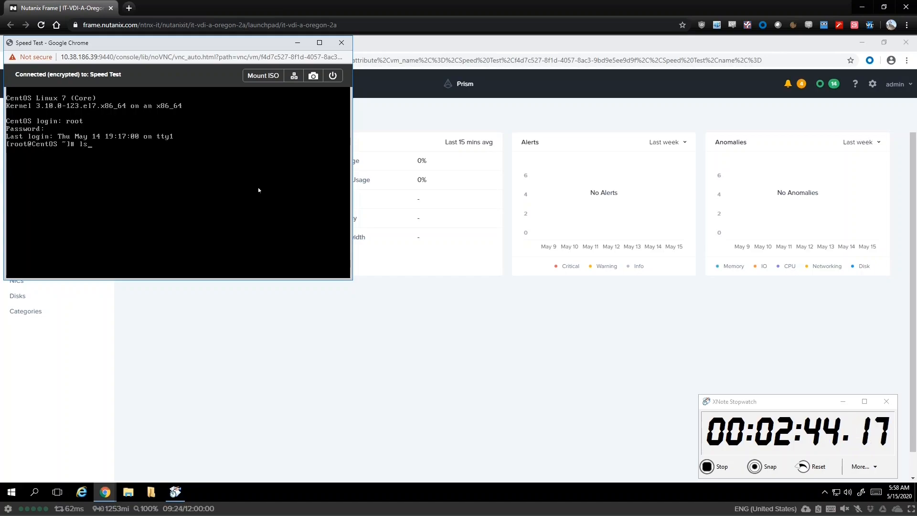